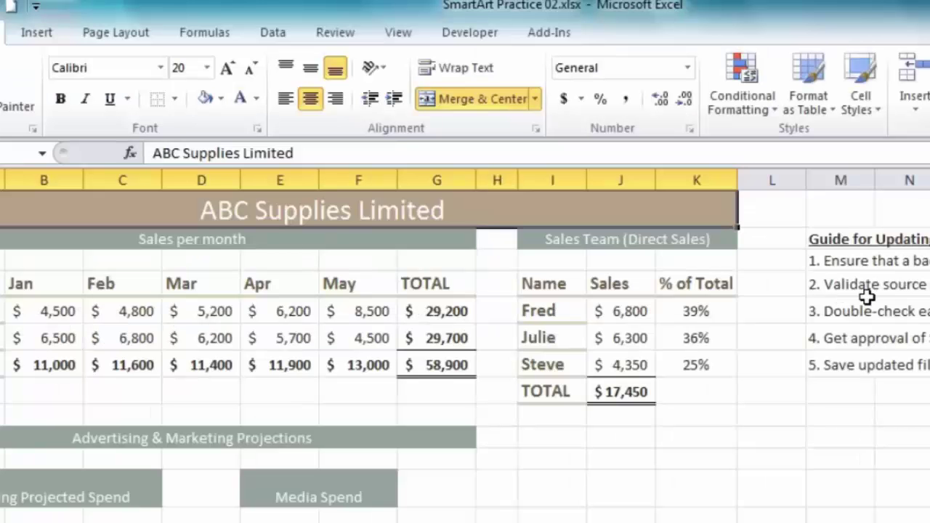
- Insert a SmartArt graphic with the Segmented Process layout from the List category into the worksheet
left_click(35, 33)
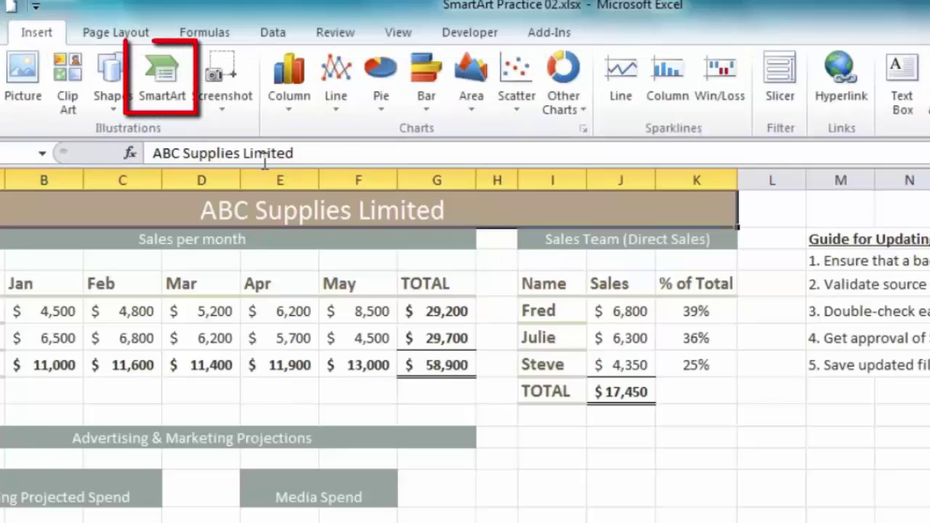
left_click(163, 76)
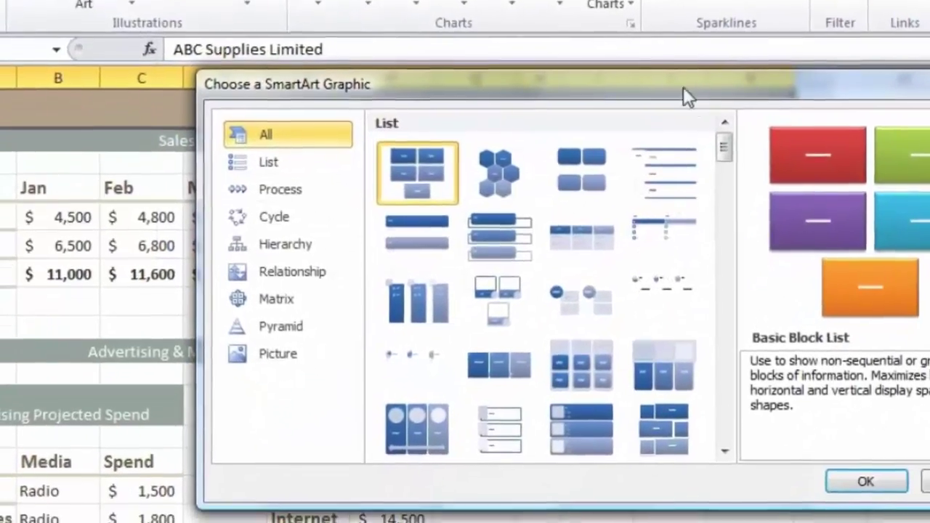
left_click_drag(683, 86, 508, 51)
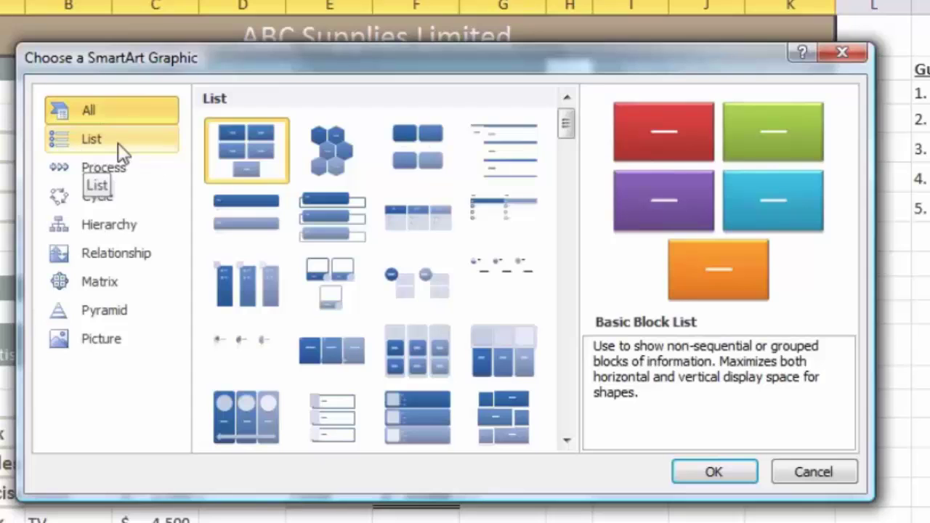
left_click(87, 139)
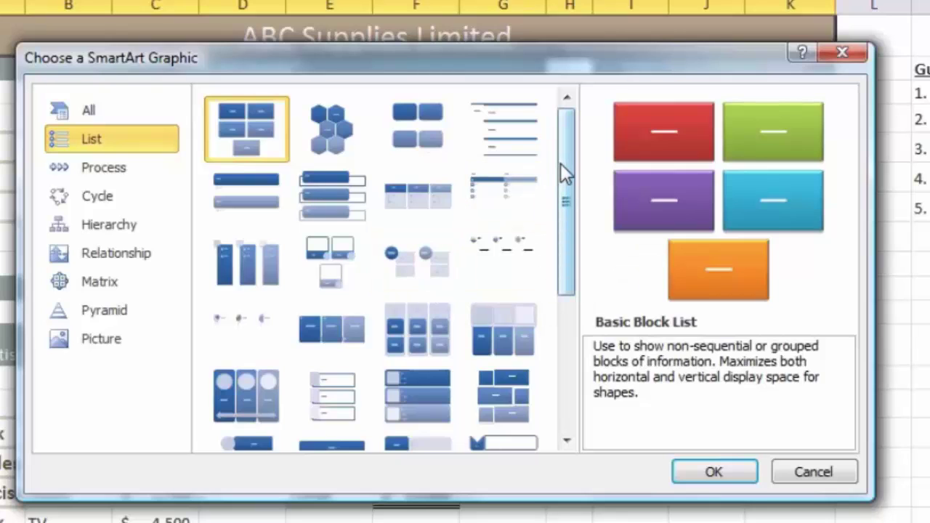
left_click_drag(560, 163, 559, 325)
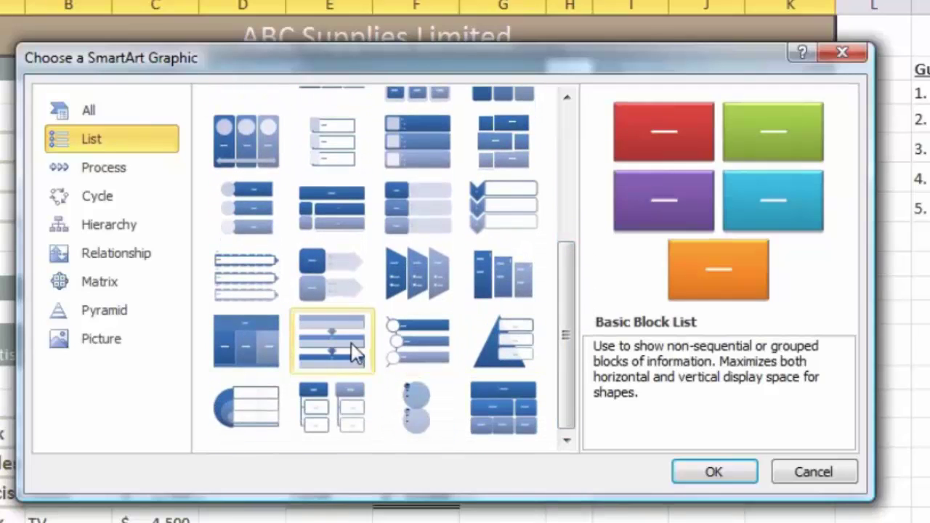
left_click(326, 341)
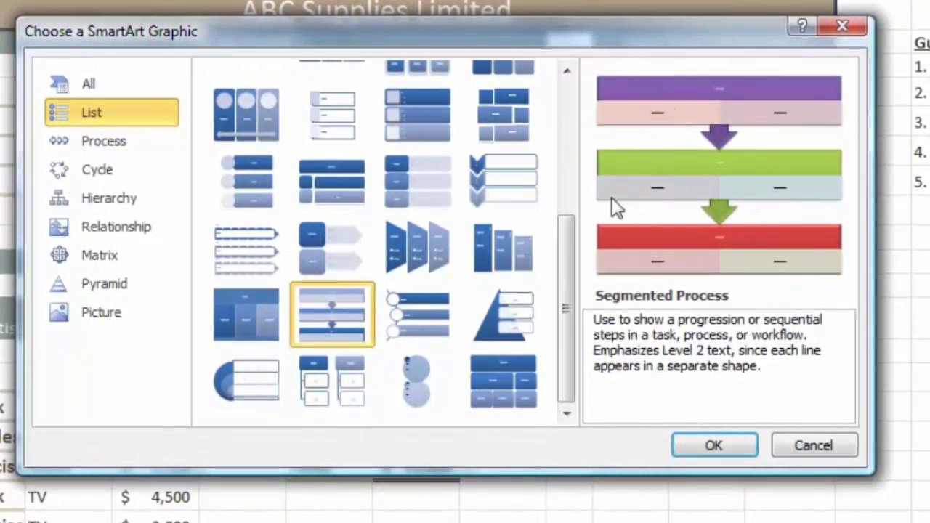
left_click(745, 445)
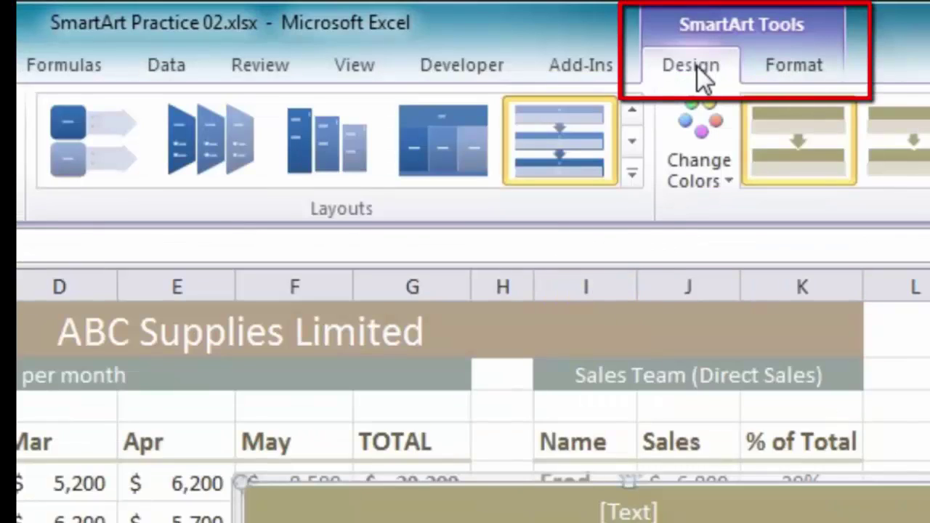
- Look over the SmartArt formatting and design options, and show the graphic's text pane
left_click(792, 71)
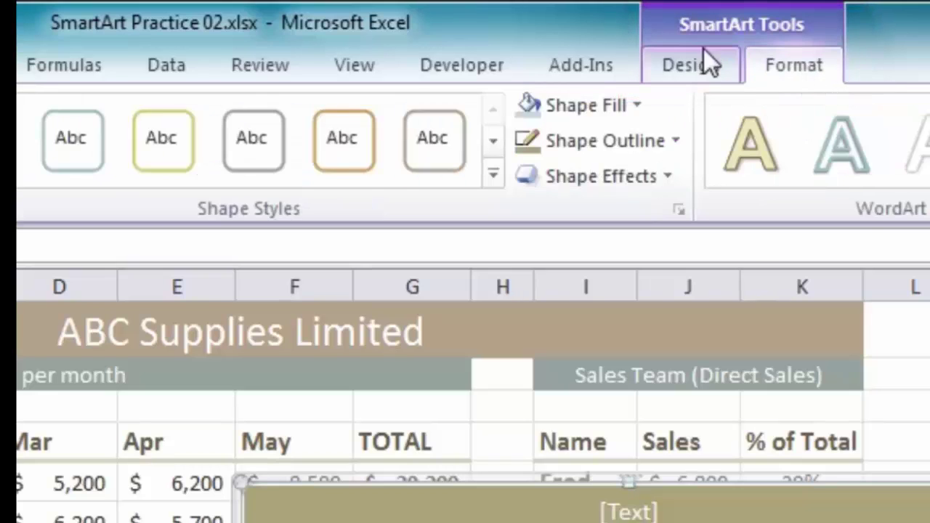
left_click(688, 66)
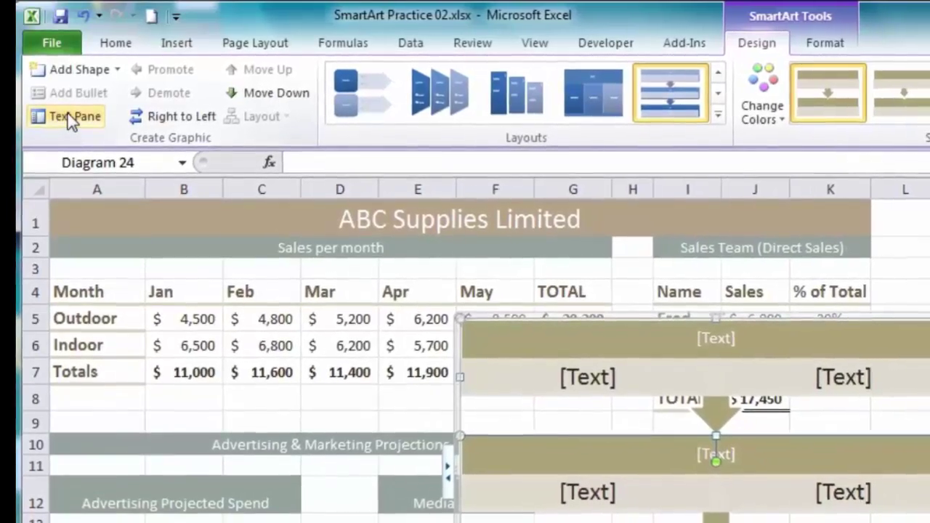
left_click(67, 112)
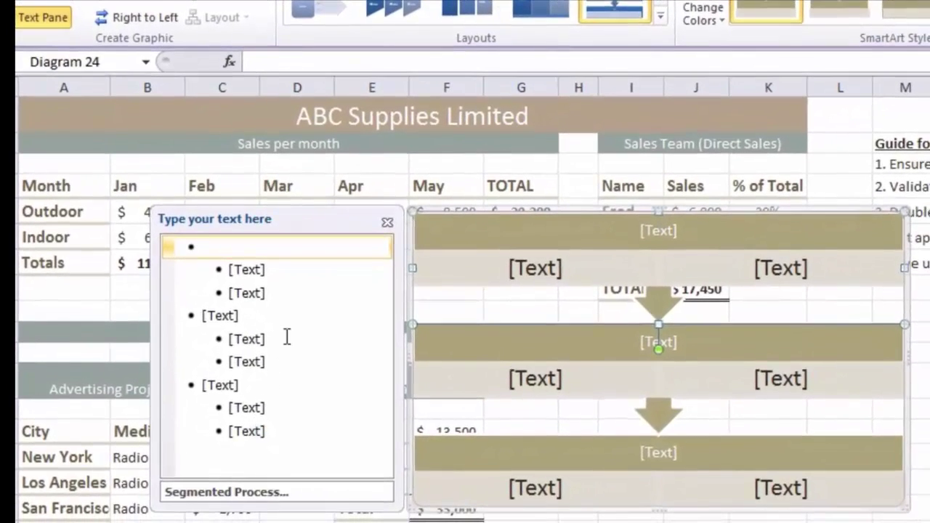
- Enter "Ensure that a backup is made" as the heading of the first SmartArt shape
left_click(658, 231)
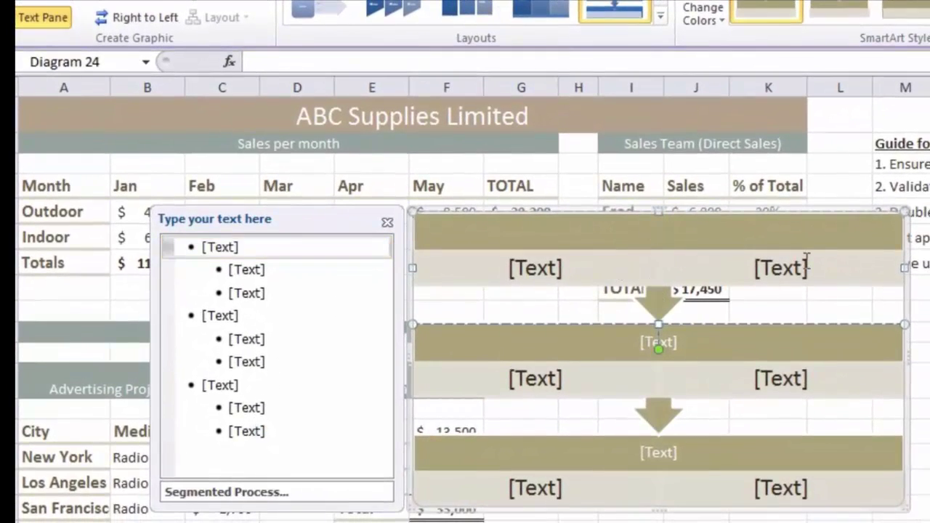
left_click(701, 237)
type("Ensure t")
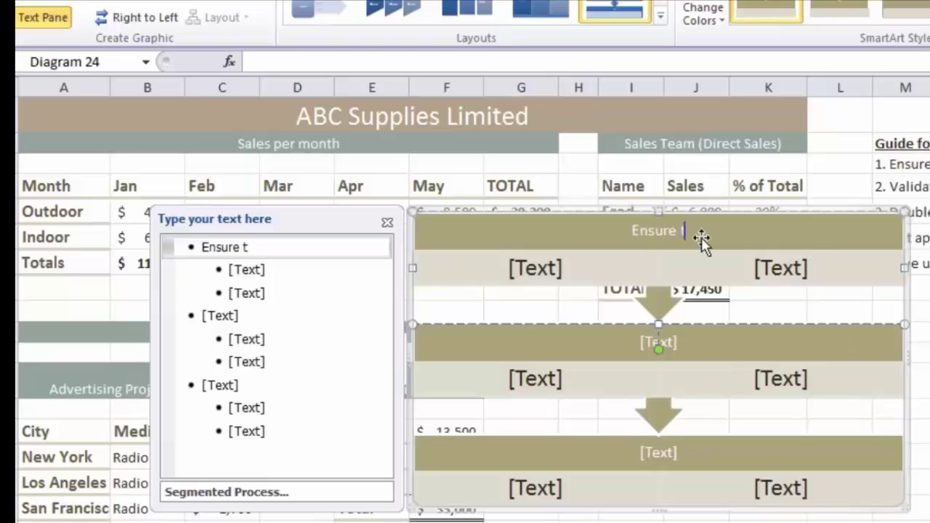
type("hat a backupo is made")
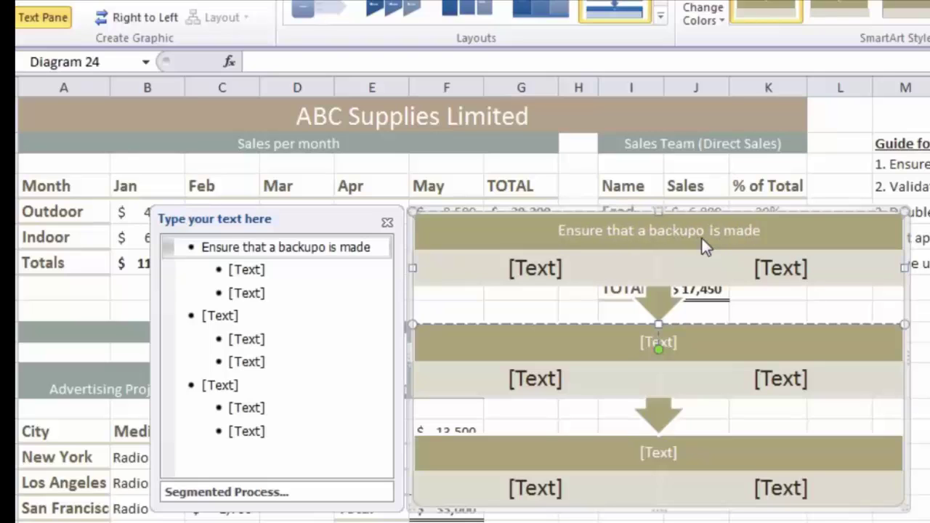
key("Left")
key("Left")
key("Left")
key("Left")
key("Left")
key("Left")
key("Left")
key("Left")
key("Left")
key("Delete")
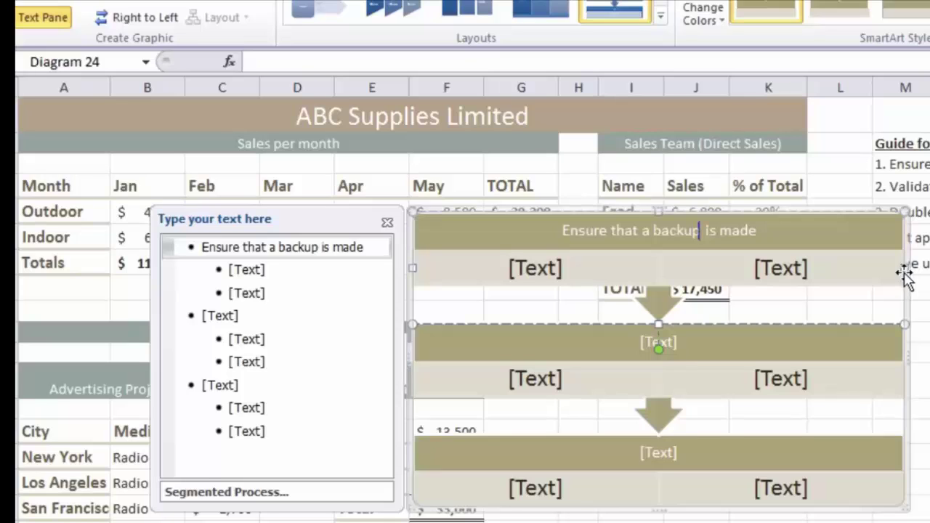
- Reselect the SmartArt graphic and remove both sub-bullets under the "Ensure that a backup is made" heading
left_click(922, 269)
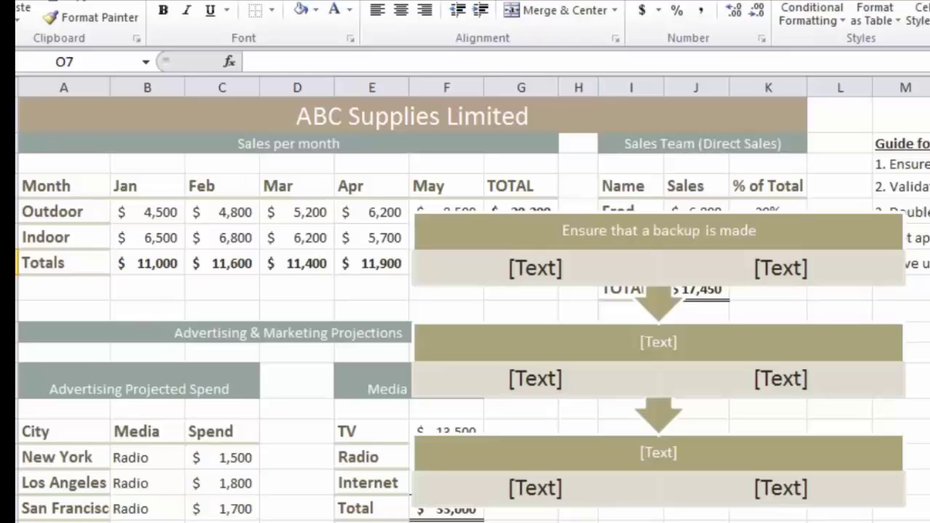
left_click(836, 249)
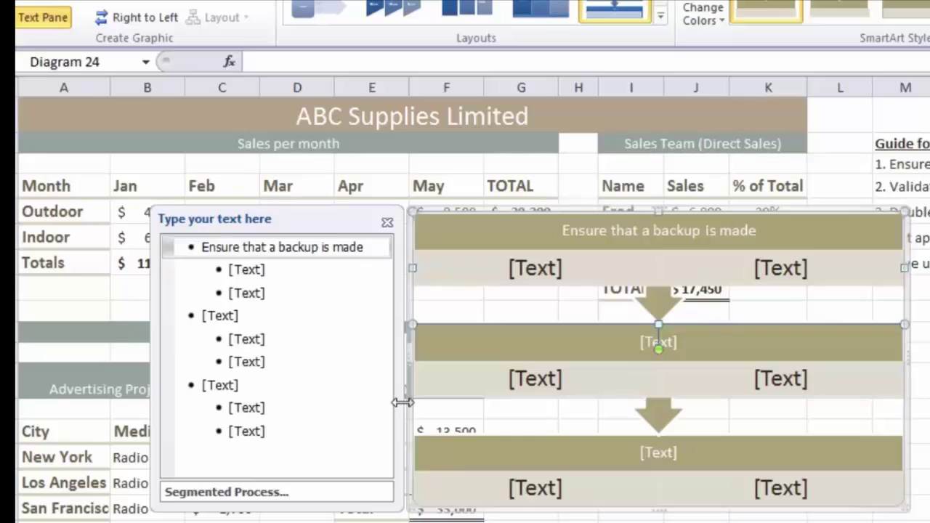
left_click(587, 276)
key("Delete")
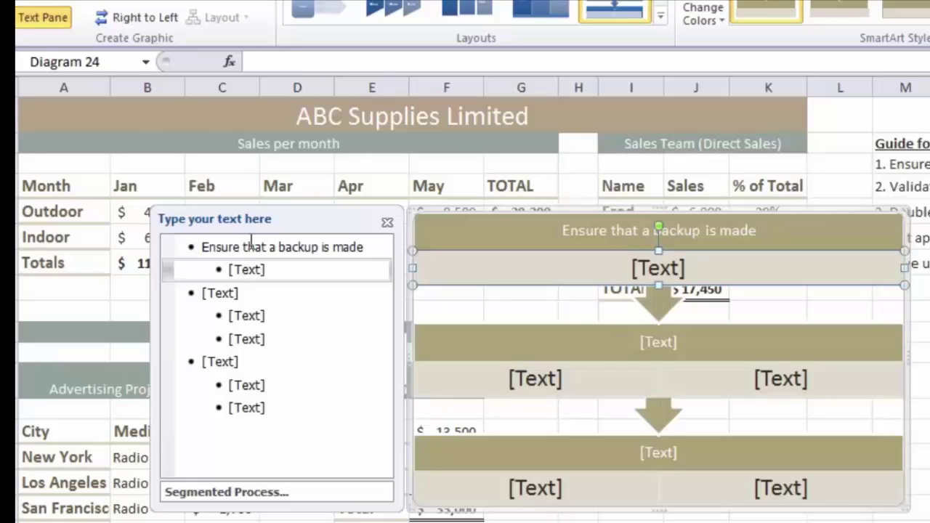
left_click(281, 269)
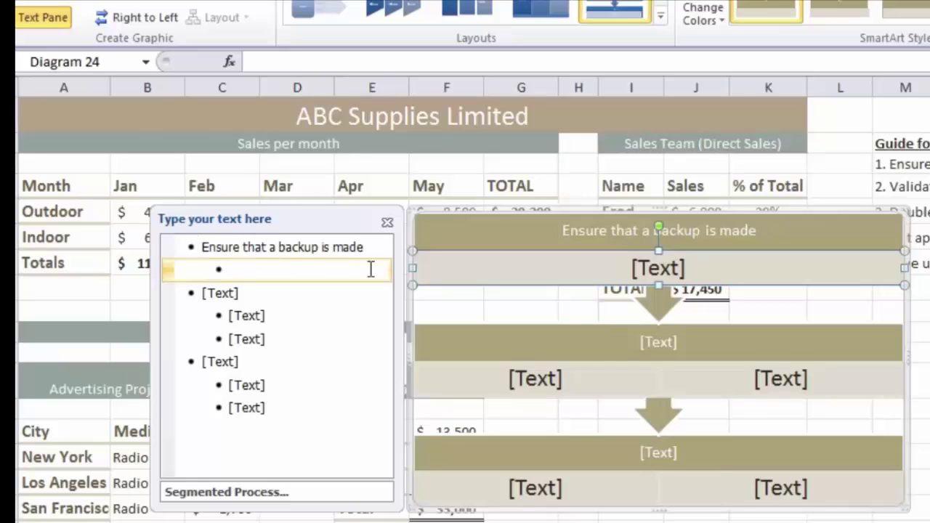
key("shift+Tab")
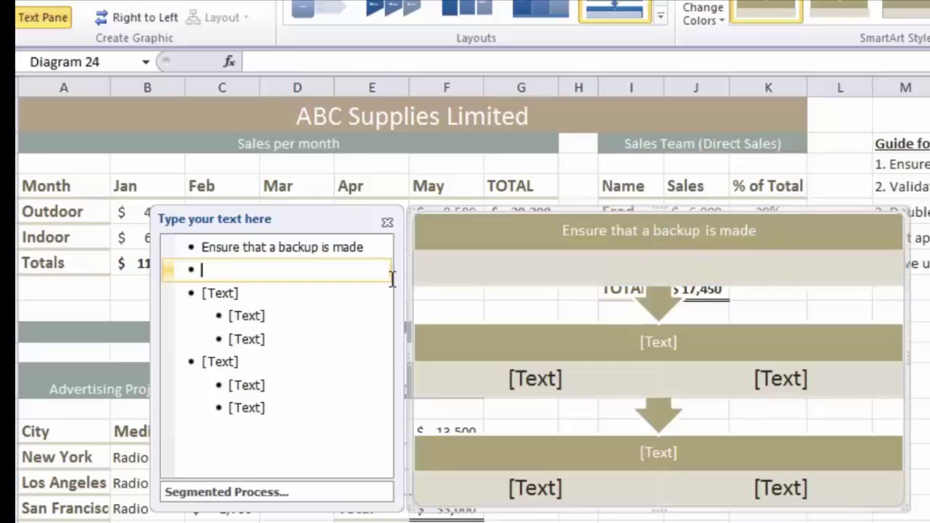
key("BackSpace")
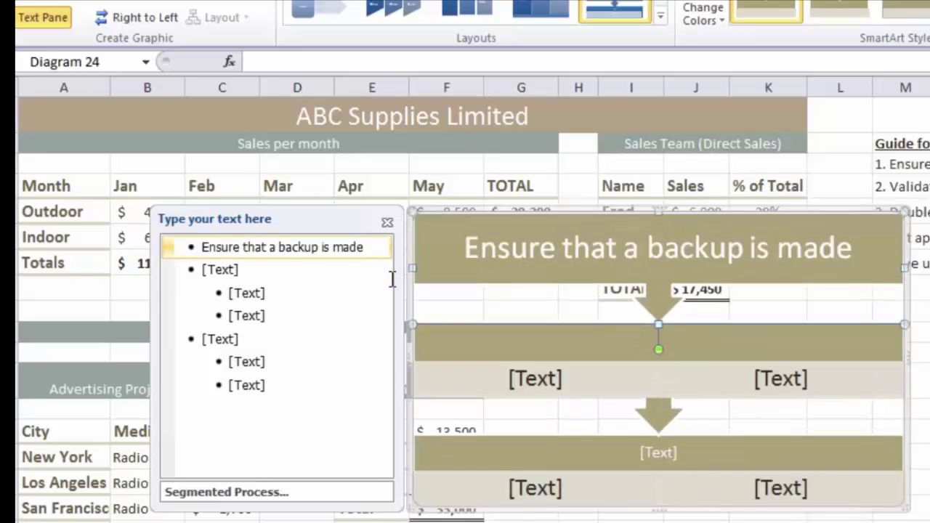
- Remove all remaining placeholder bullets and sub-bullets so that only the "Ensure that a backup is made" bullet is left
left_click(292, 317)
key("shift+Tab")
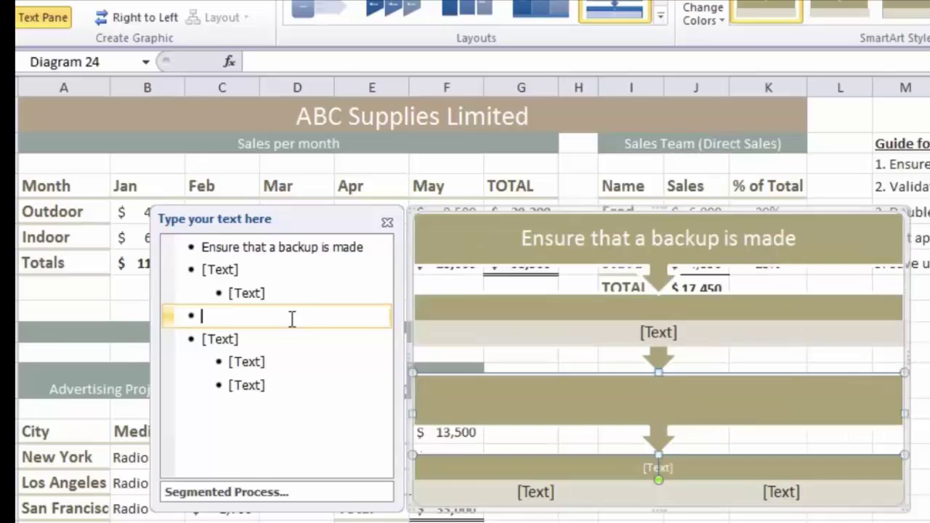
key("BackSpace")
key("BackSpace")
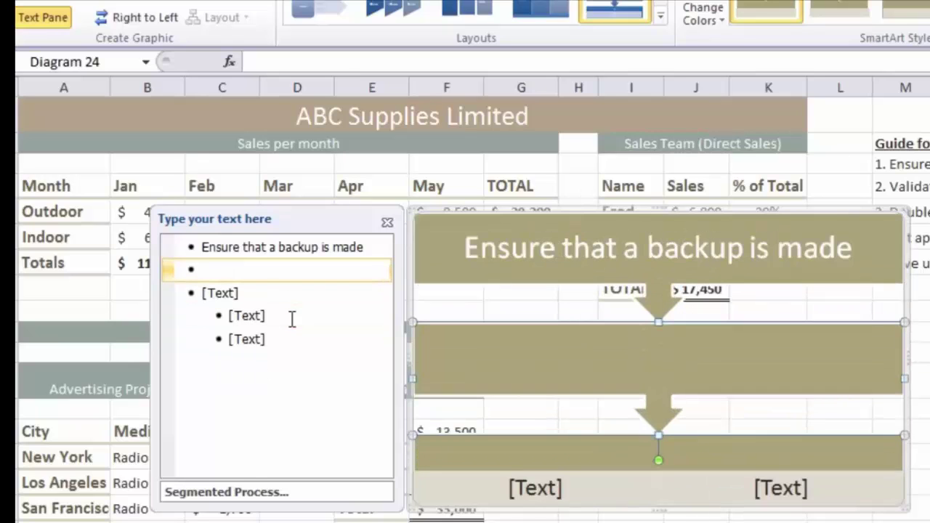
left_click(295, 343)
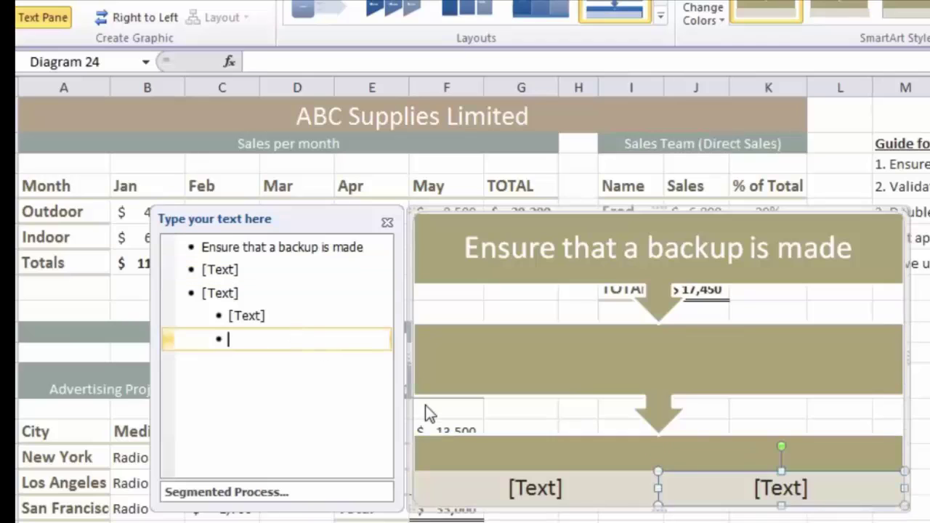
key("BackSpace")
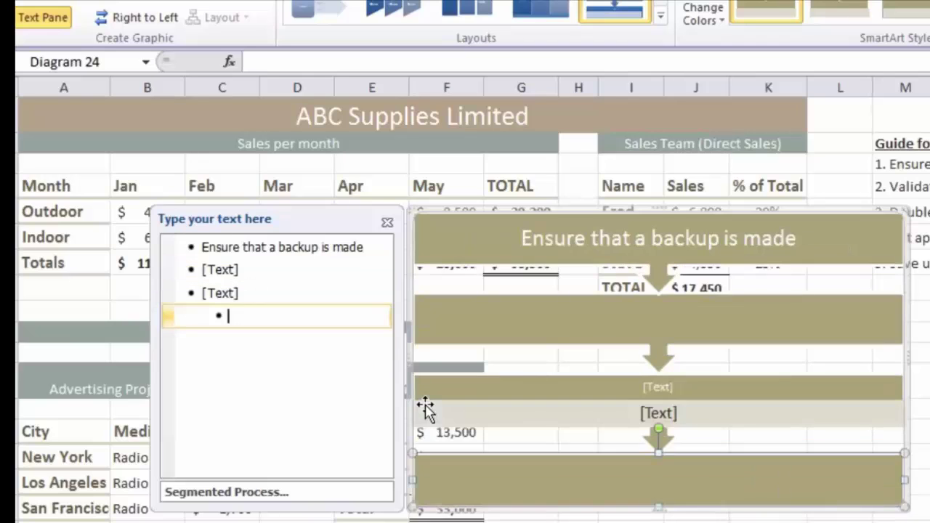
key("shift+Tab")
key("BackSpace")
key("BackSpace")
key("BackSpace")
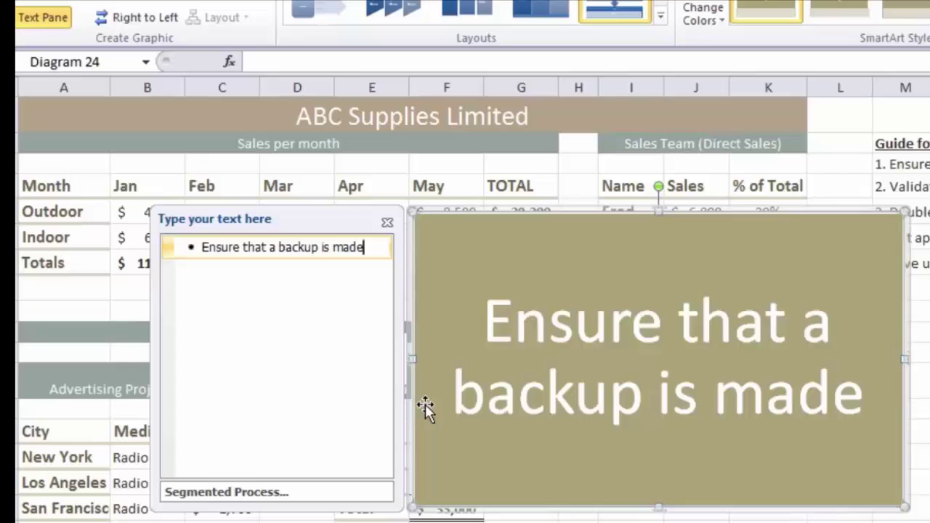
- Add four empty top-level bullets below "Ensure that a backup is made" in the SmartArt text
key("Return")
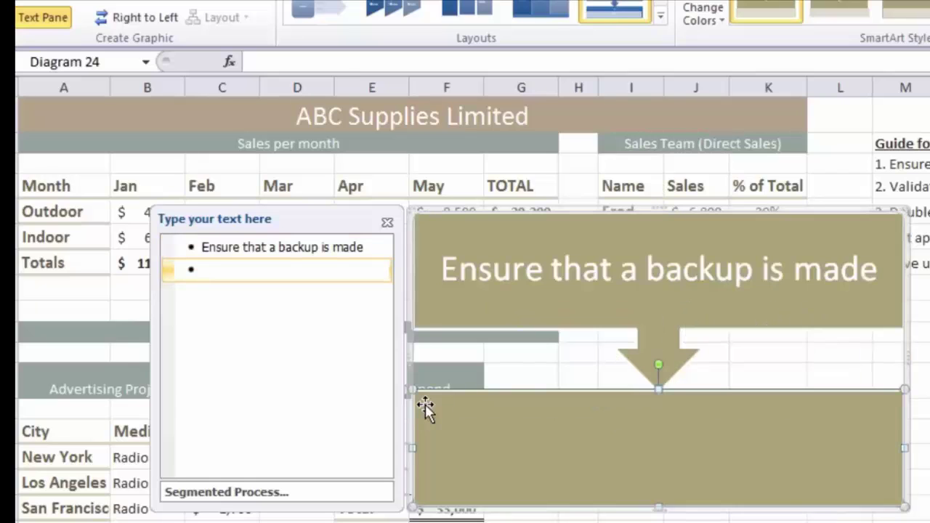
key("Return")
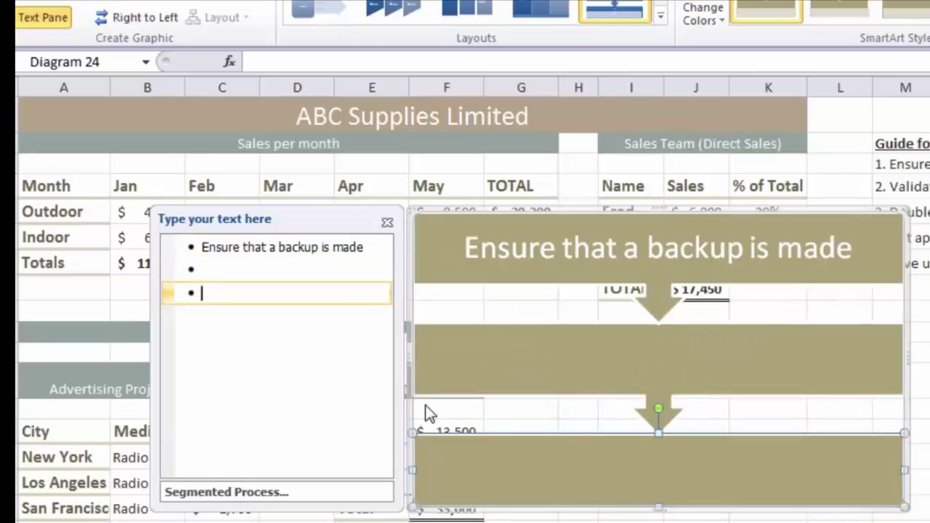
key("Return")
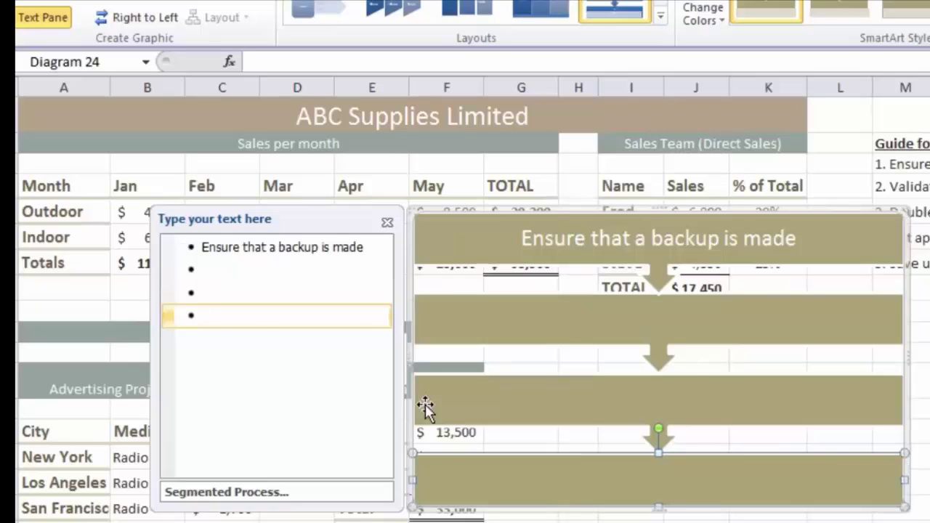
key("Return")
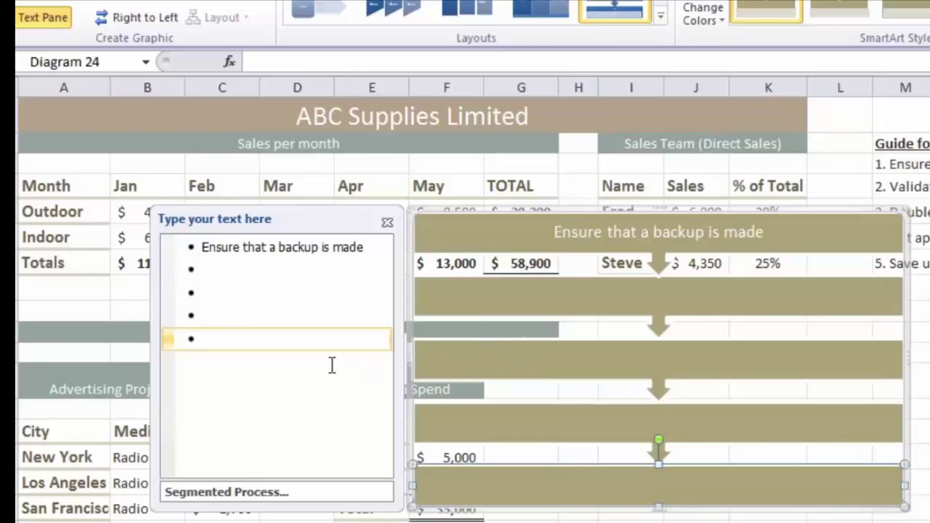
- Fill the four empty bullets with "Validate source of new data", "Double-check each entry", "Get approval of supervisor" and "Save updated file"
left_click(232, 268)
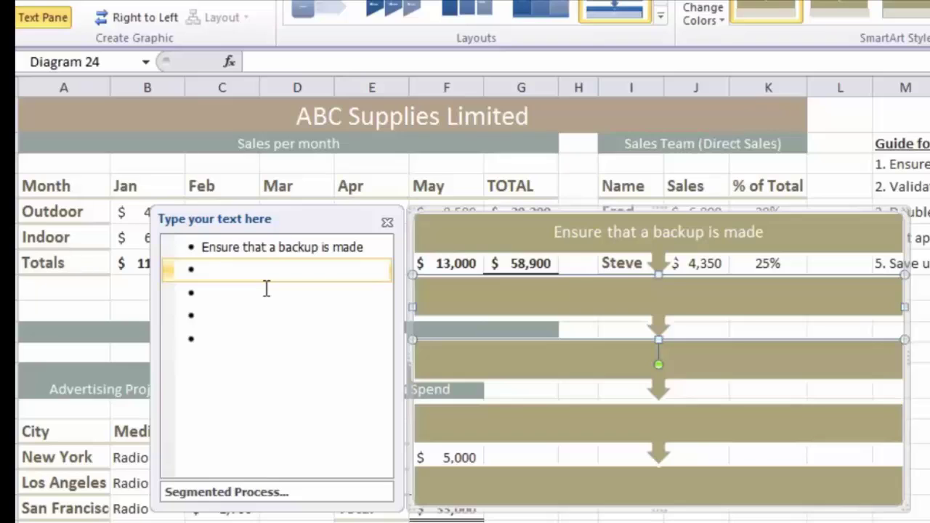
type("Validate ")
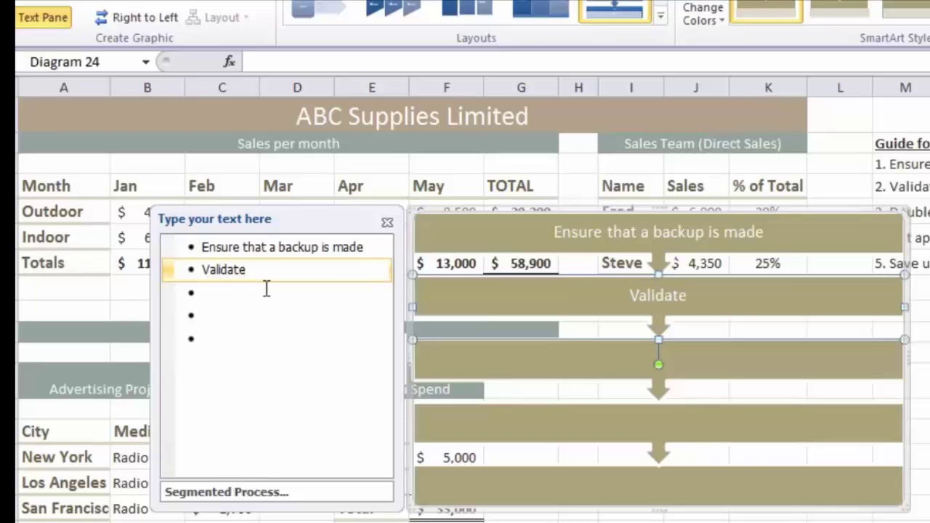
type("source")
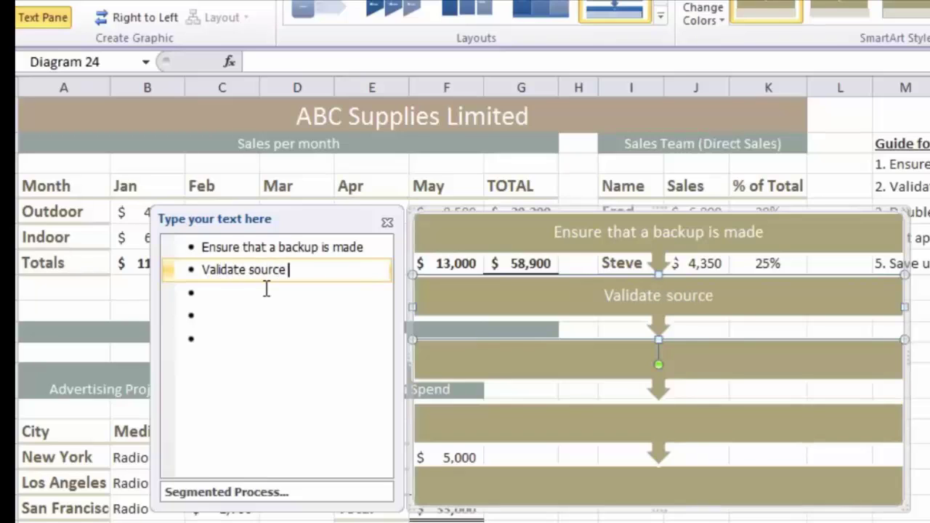
type(" of new data")
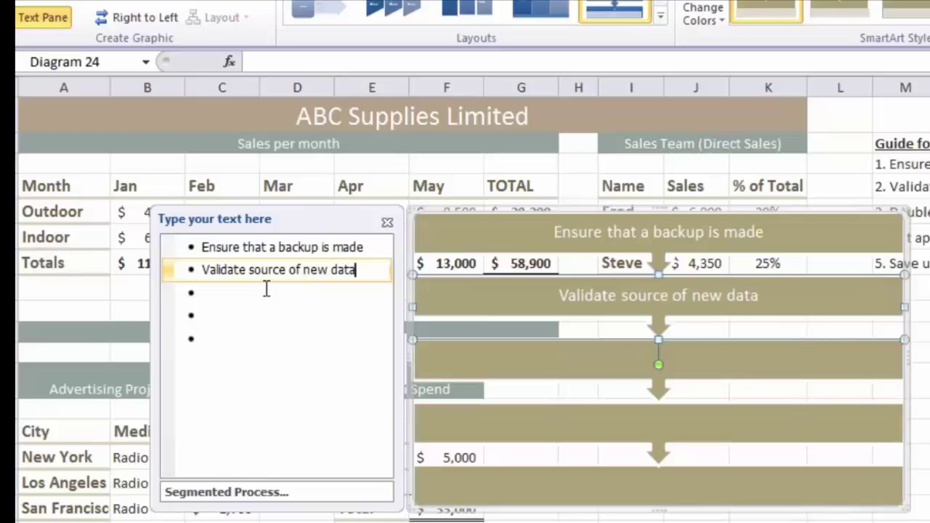
left_click(267, 291)
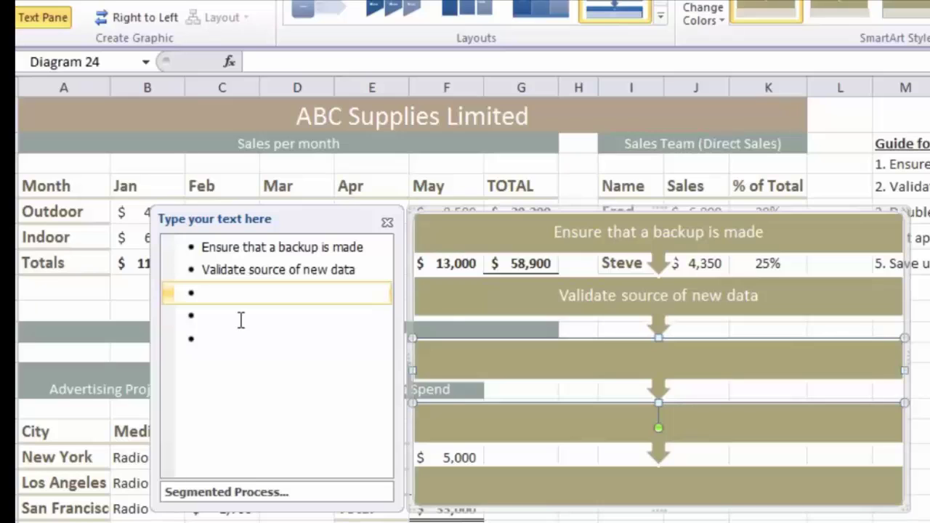
type("Double-check each entry Get approval of supervisor Save updated file")
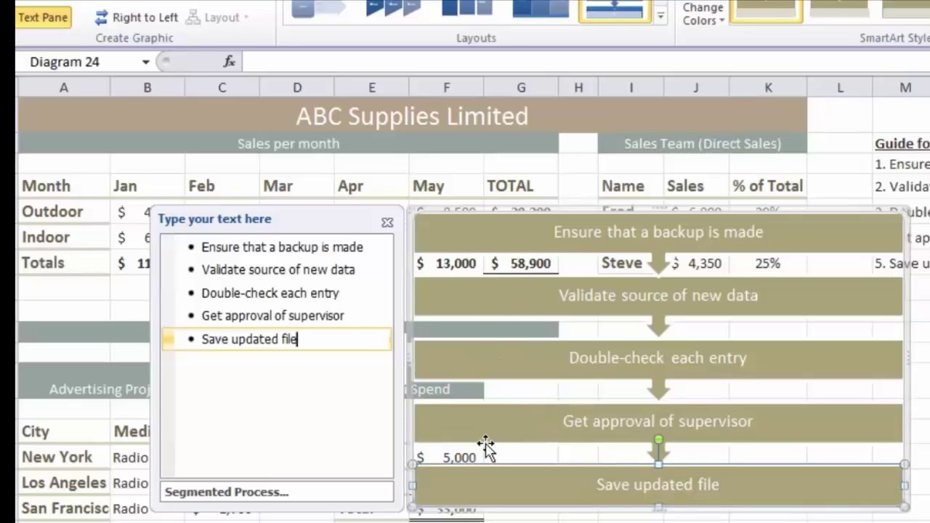
- Step through the five bullets in the SmartArt text and check which shape each one belongs to
key("Up")
key("Up")
key("Up")
key("Up")
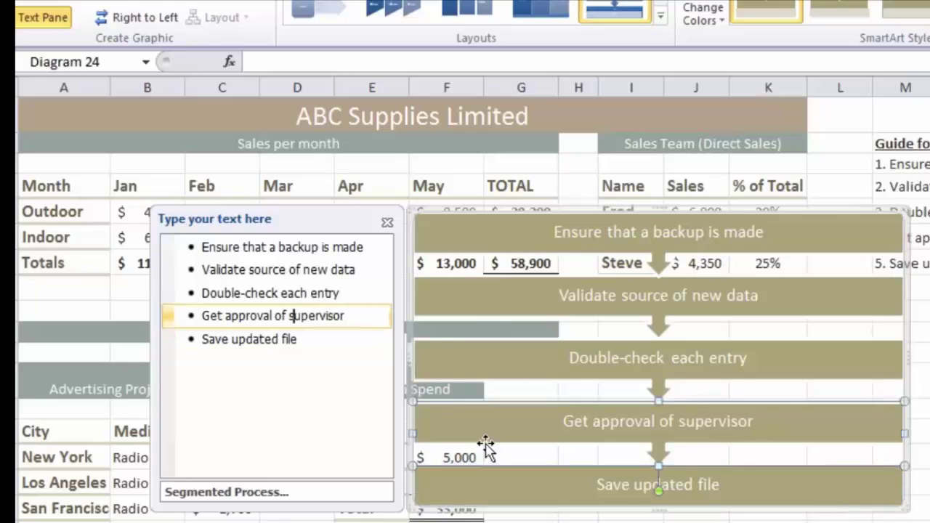
key("Down")
key("Down")
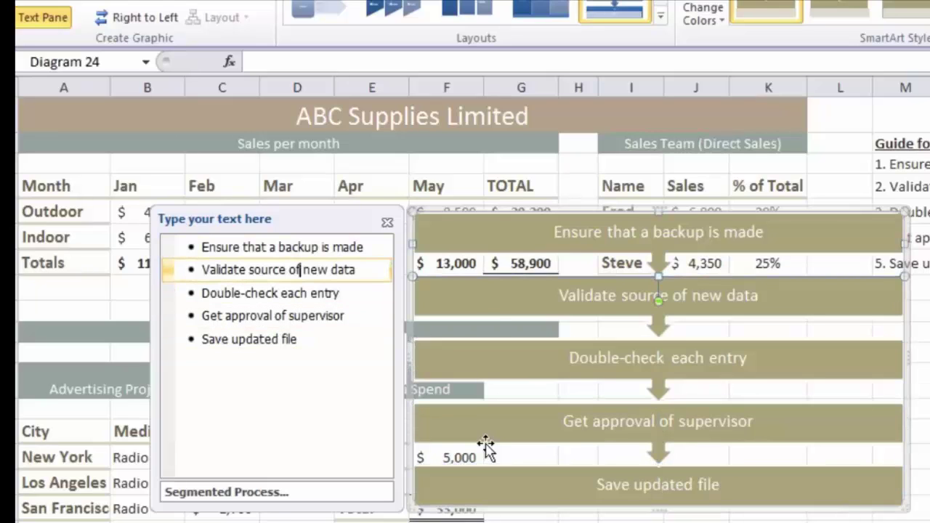
key("Down")
key("Down")
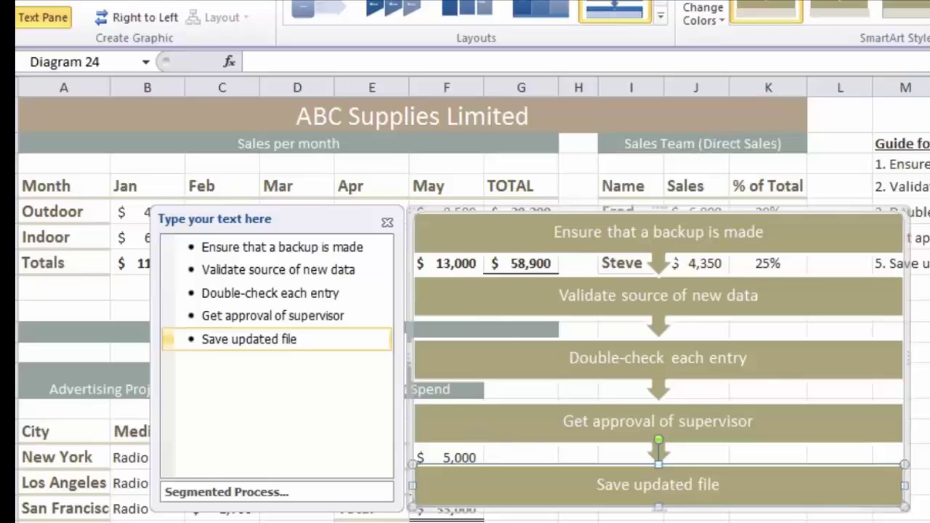
- Move the SmartArt text pane to the opposite side of the graphic, over the updating guide, and leave it hidden
left_click(386, 221)
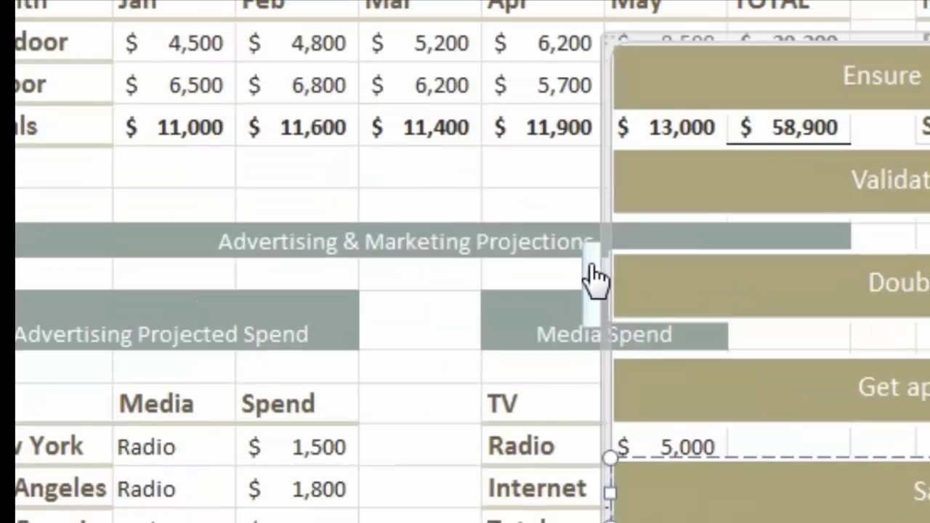
left_click(594, 297)
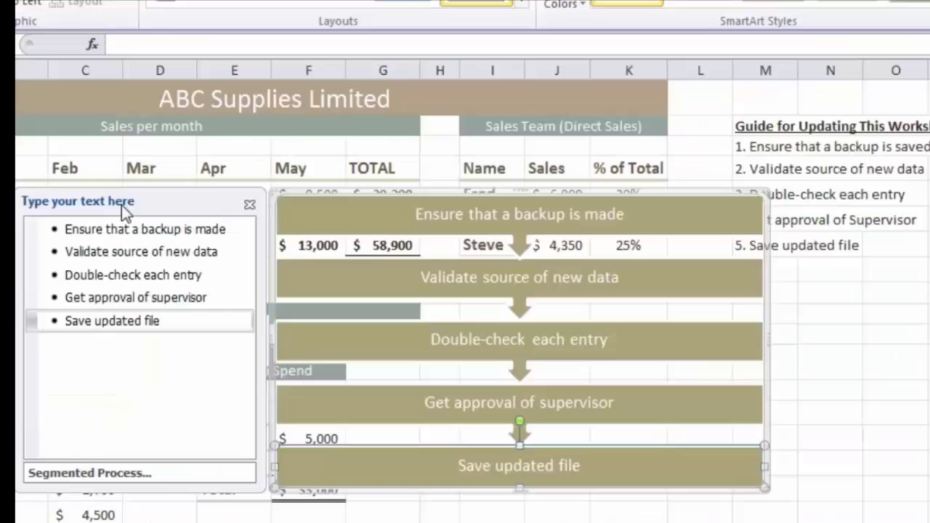
left_click_drag(356, 62, 927, 212)
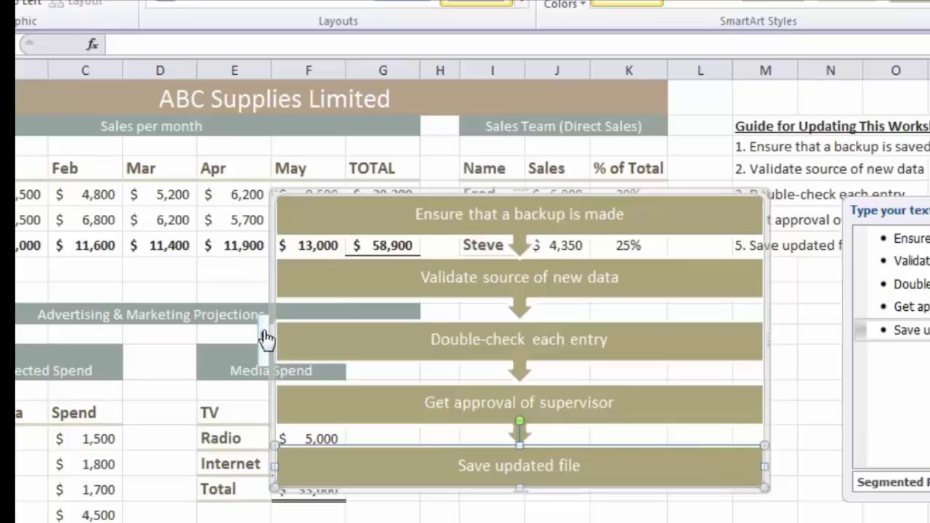
left_click(263, 342)
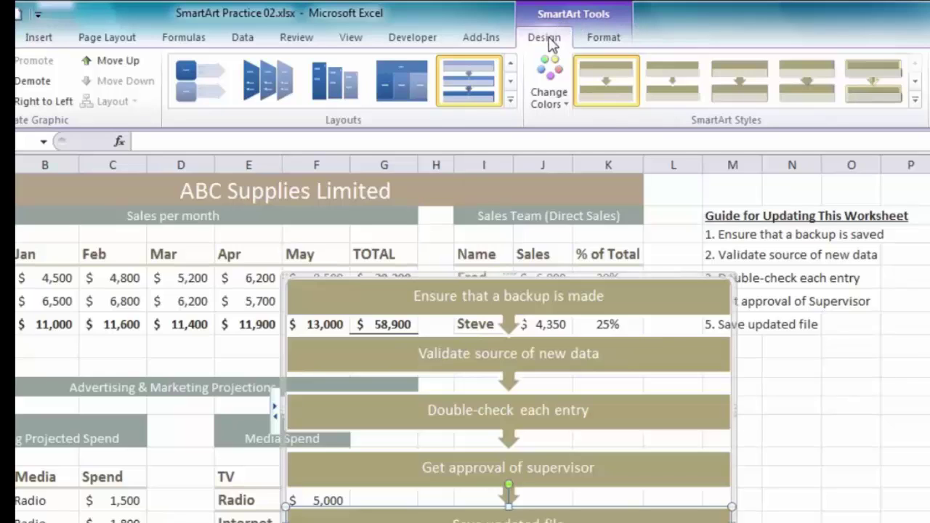
- Recolor the SmartArt graphic with the third Colorful variation and apply the Simple Fill style
left_click(560, 103)
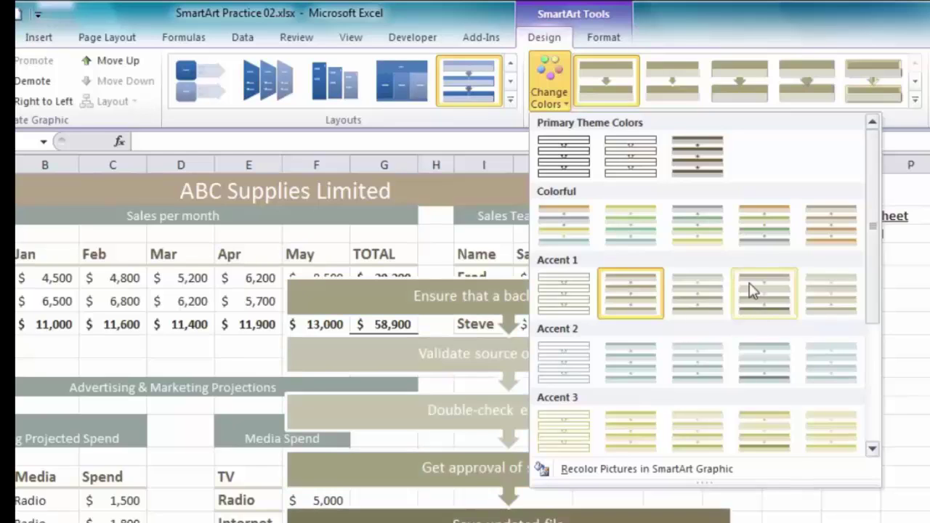
left_click(696, 221)
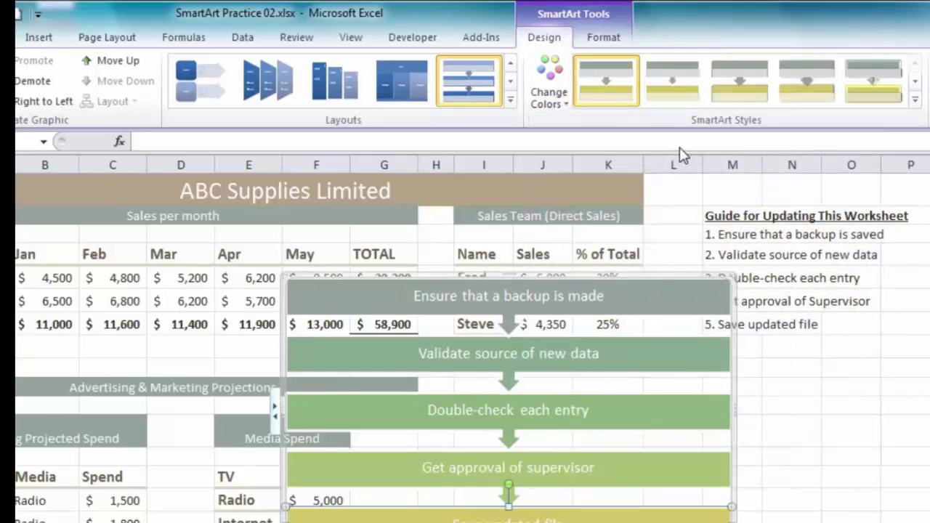
left_click(915, 101)
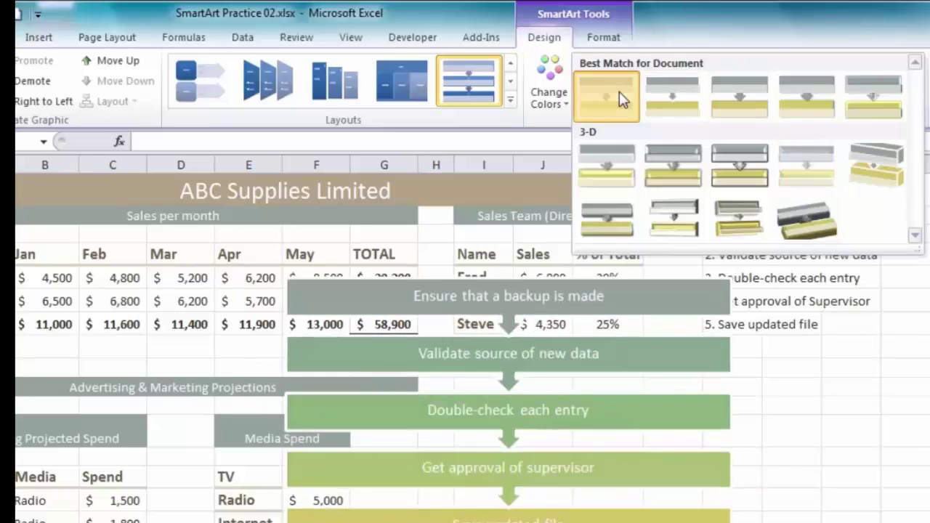
left_click(622, 98)
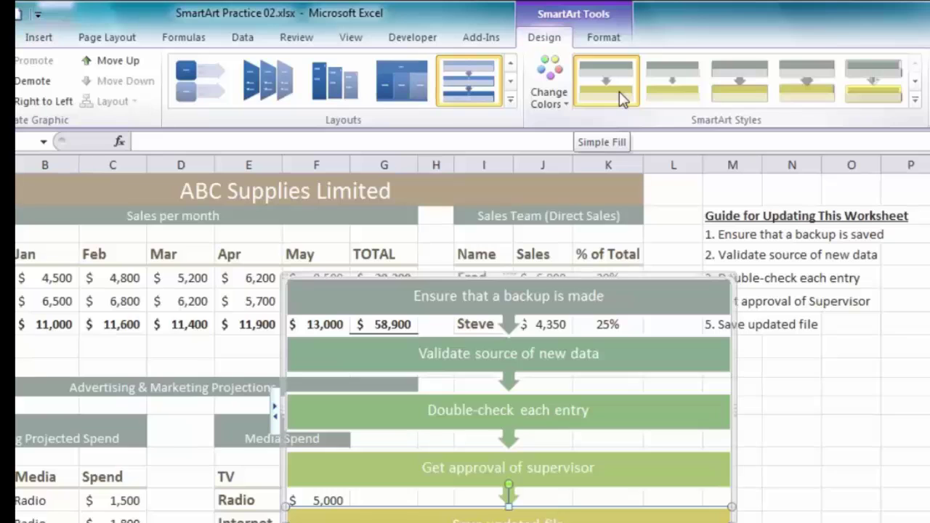
- Preview alternative SmartArt layouts on the process graphic without applying any of them
left_click(512, 100)
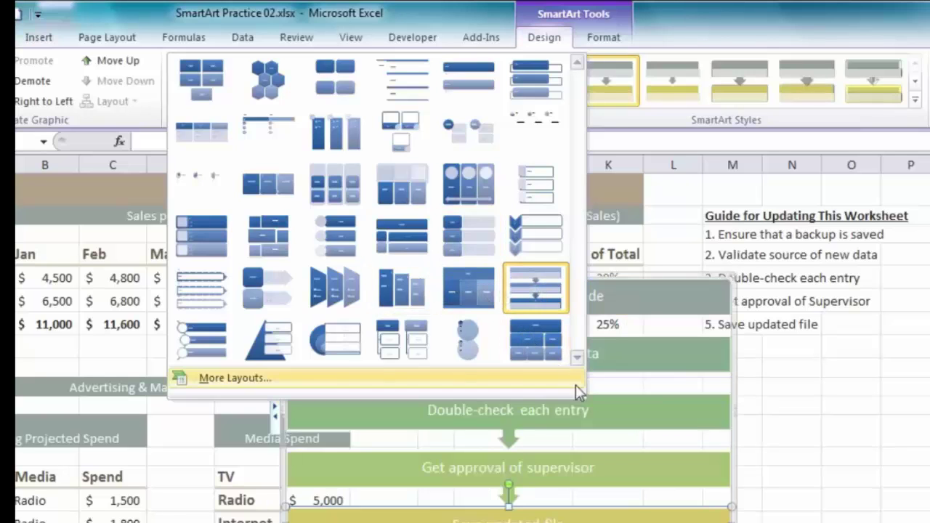
left_click_drag(580, 393, 927, 243)
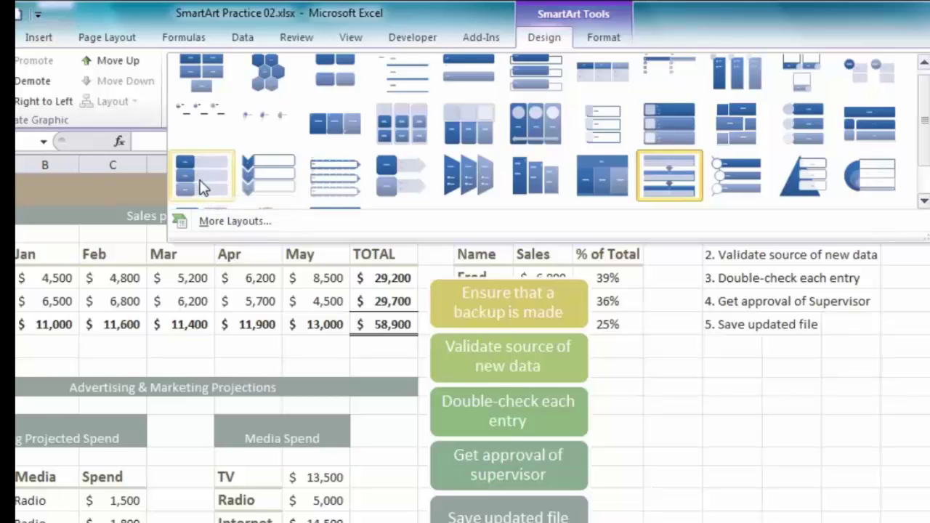
key("Escape")
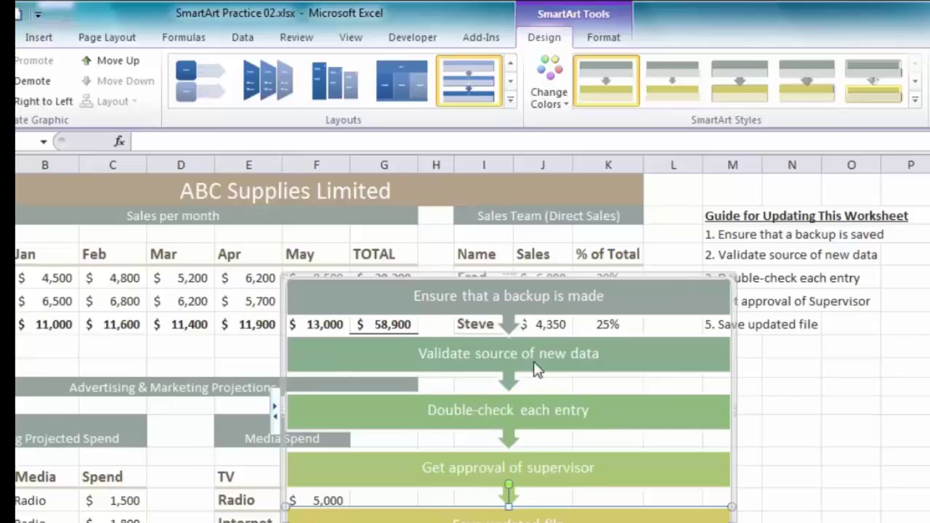
- Deselect the SmartArt graphic and select its first, third and fourth process shapes one at a time
left_click(904, 337)
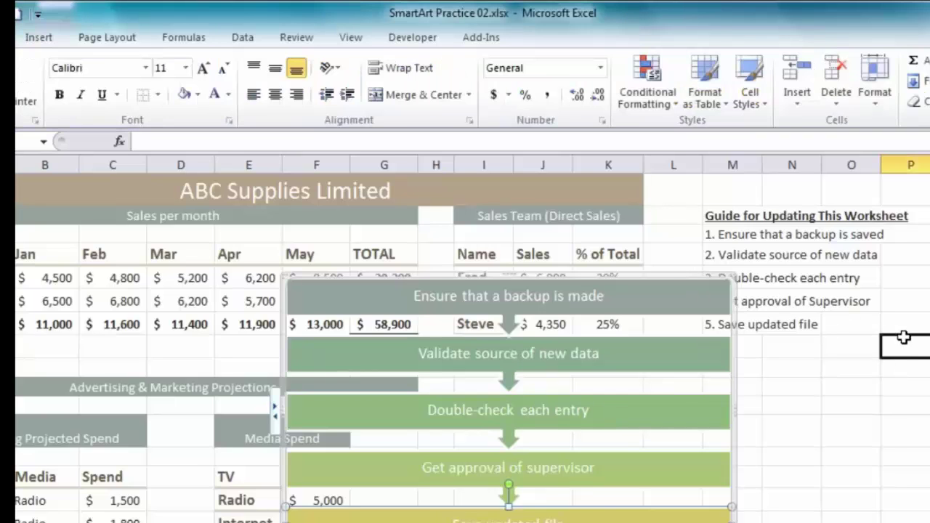
left_click(700, 297)
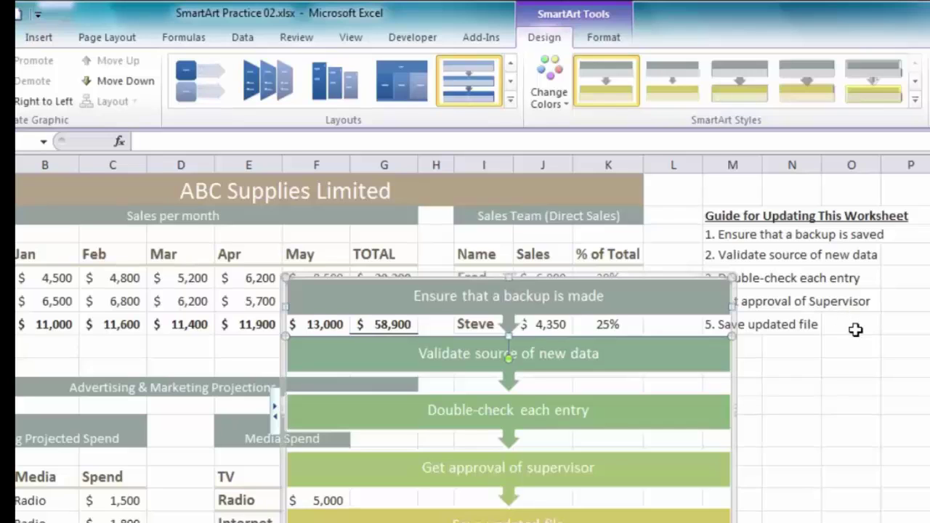
left_click(679, 406)
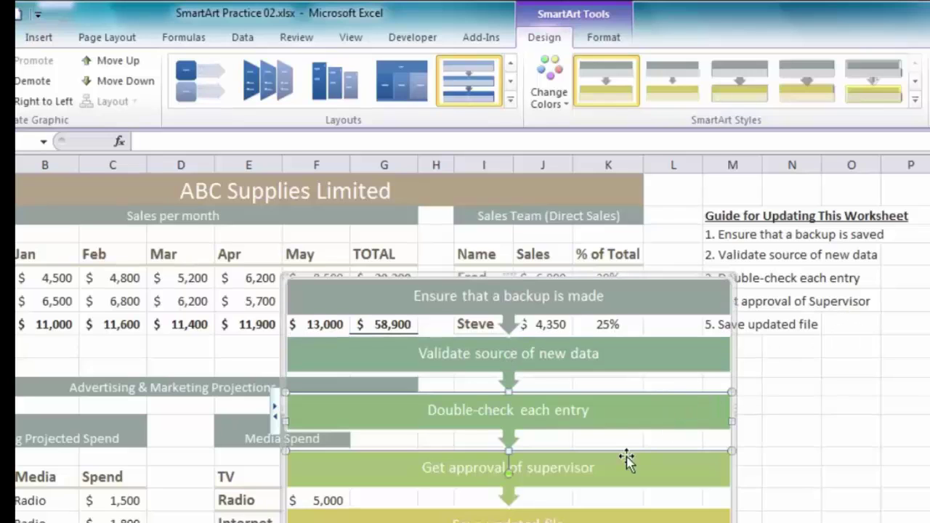
left_click(612, 485)
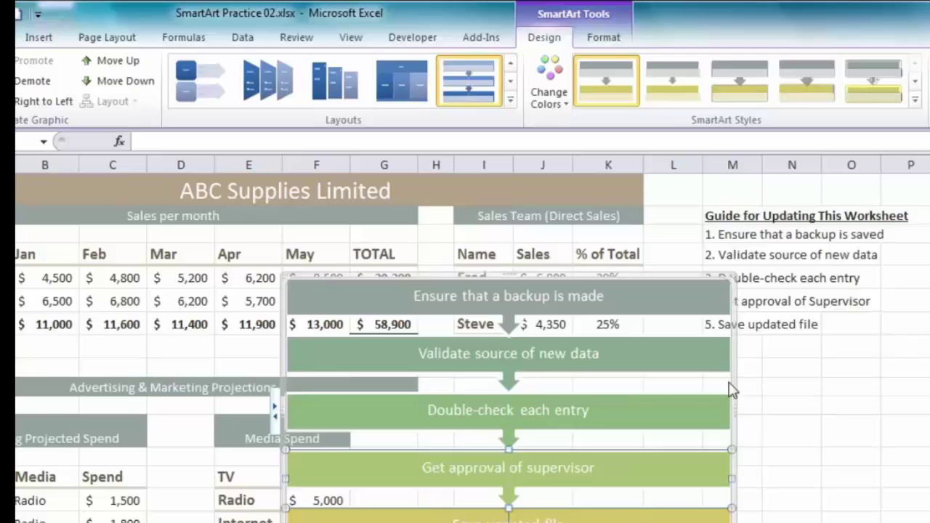
- Fill the "Ensure that a backup is made" shape with the standard light green color
left_click(579, 296)
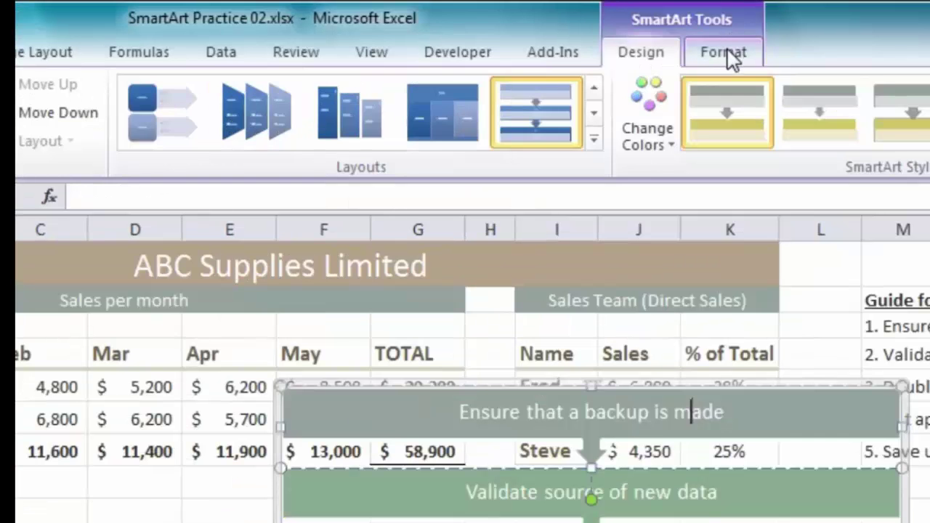
left_click(607, 40)
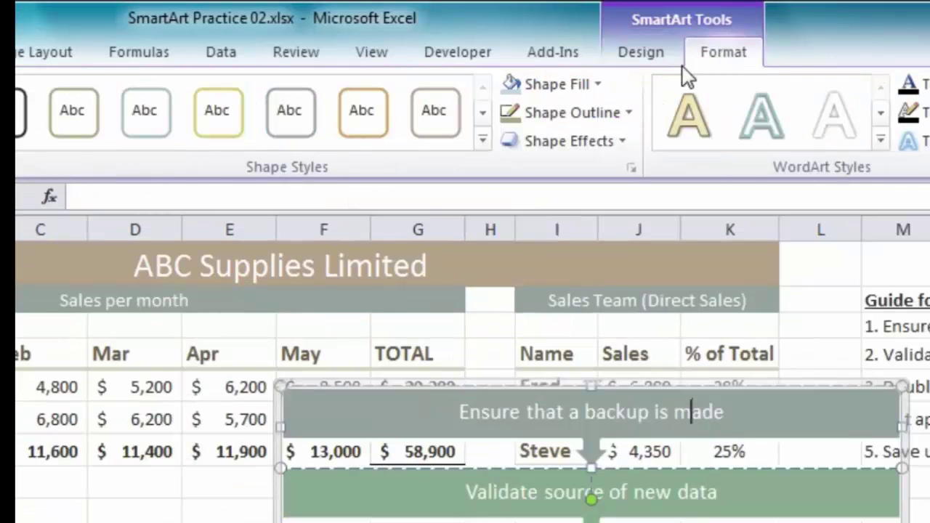
left_click(596, 85)
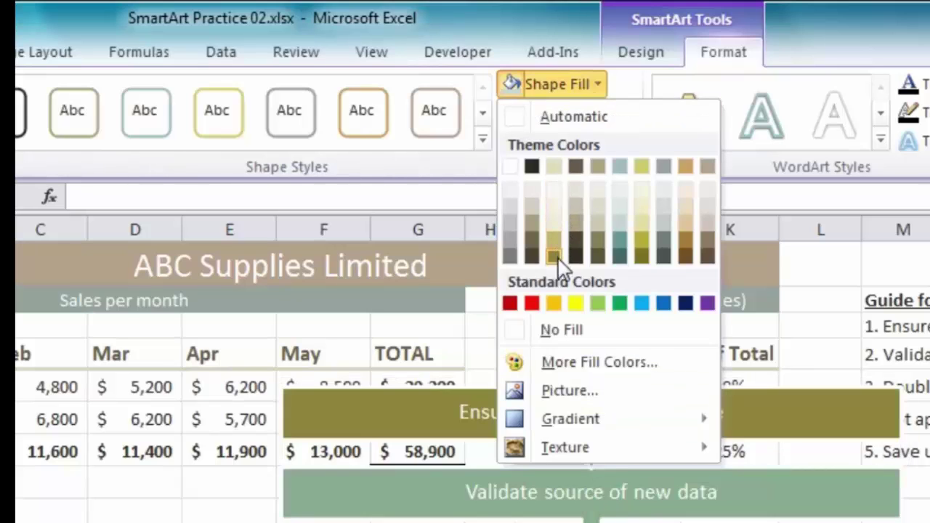
left_click(600, 305)
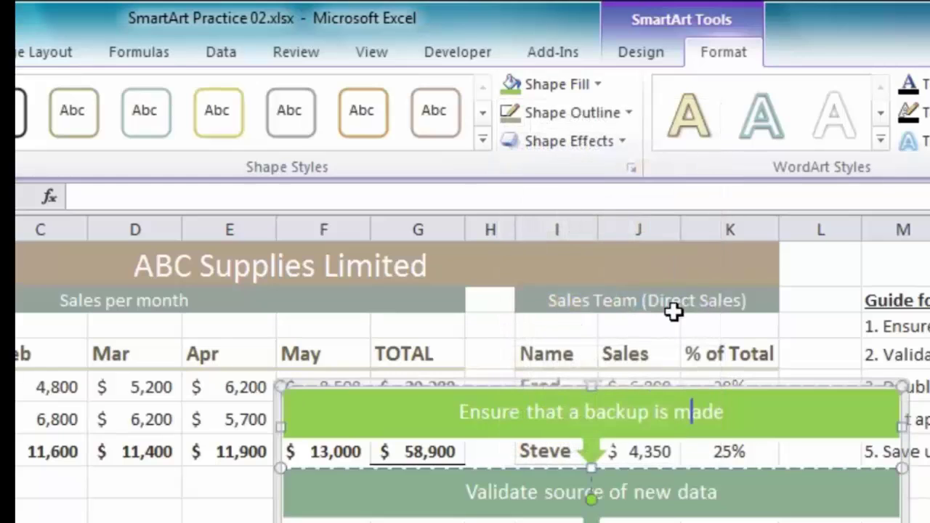
- Apply the first preset in the second row of preset shape effects to the "Ensure that a backup is made" shape
left_click(619, 140)
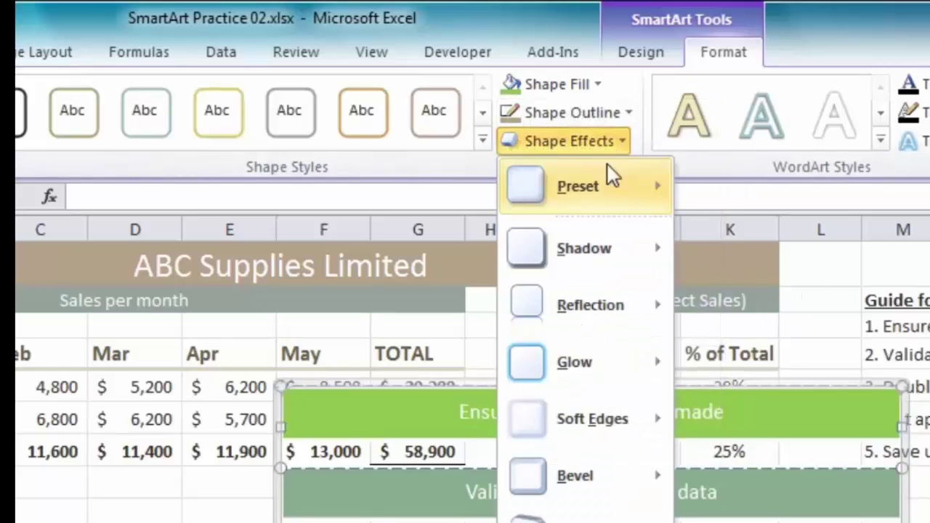
mouse_move(604, 186)
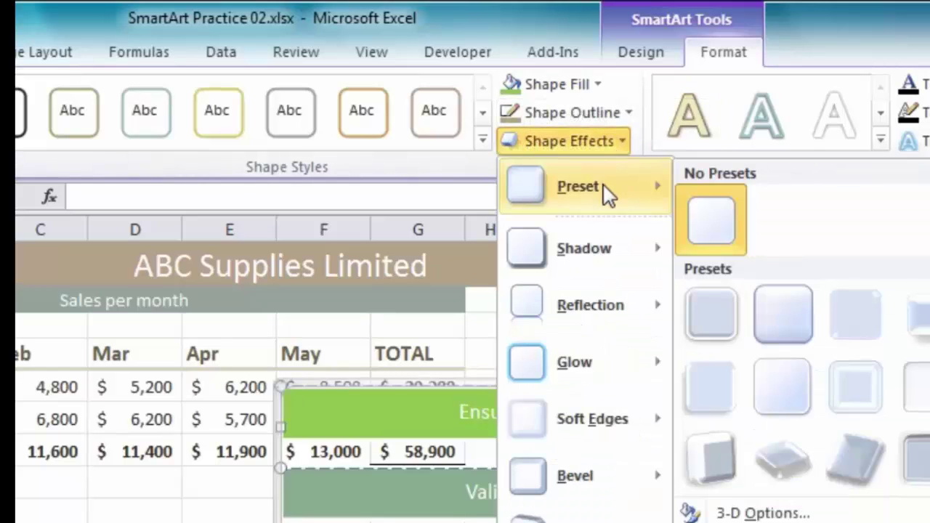
left_click(713, 390)
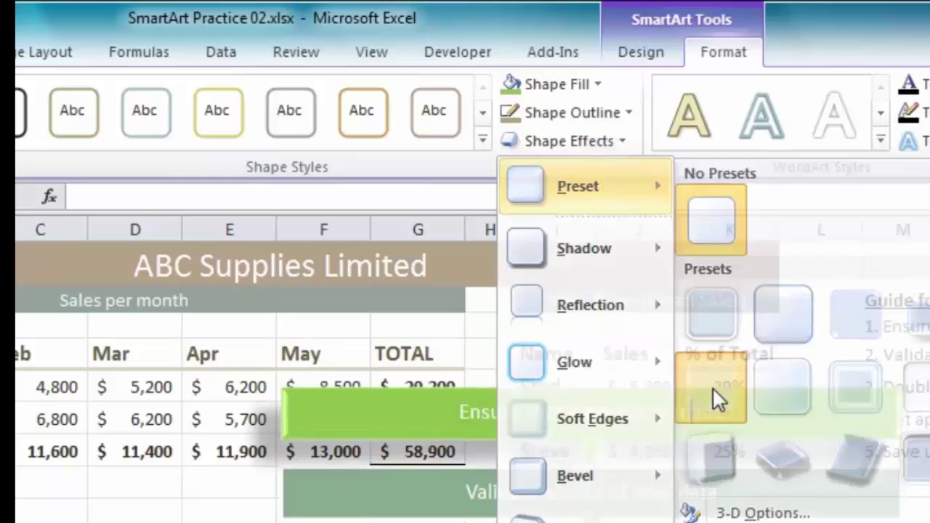
key("Escape")
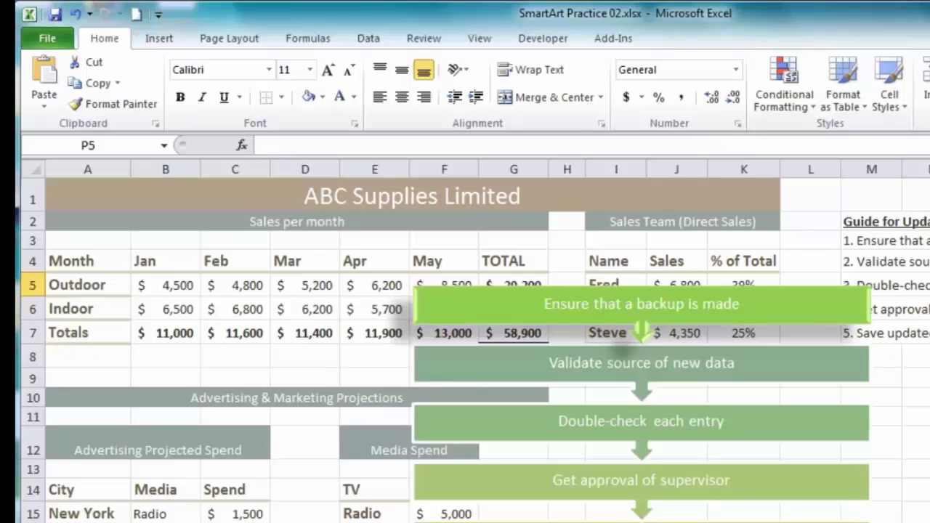
- Make the text in all shapes of the SmartArt graphic bold with a font size of 20
left_click(892, 341)
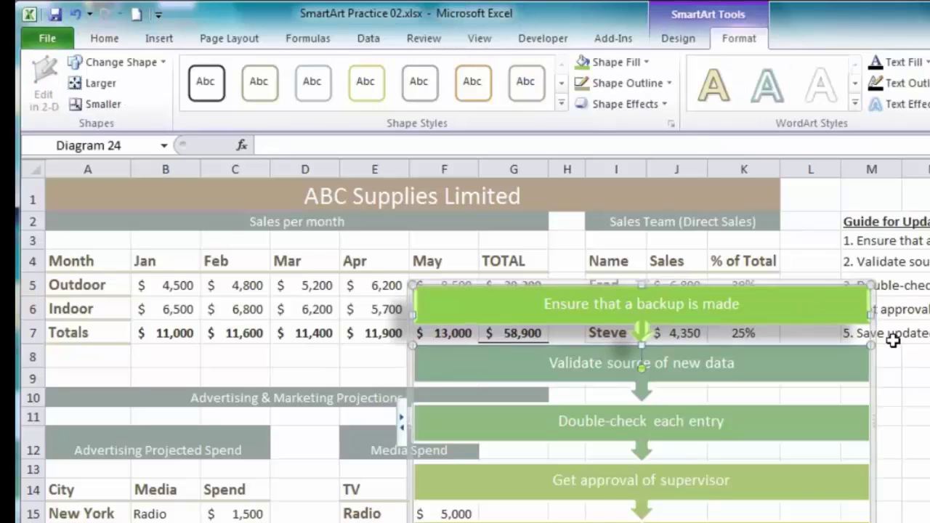
key("ctrl+a")
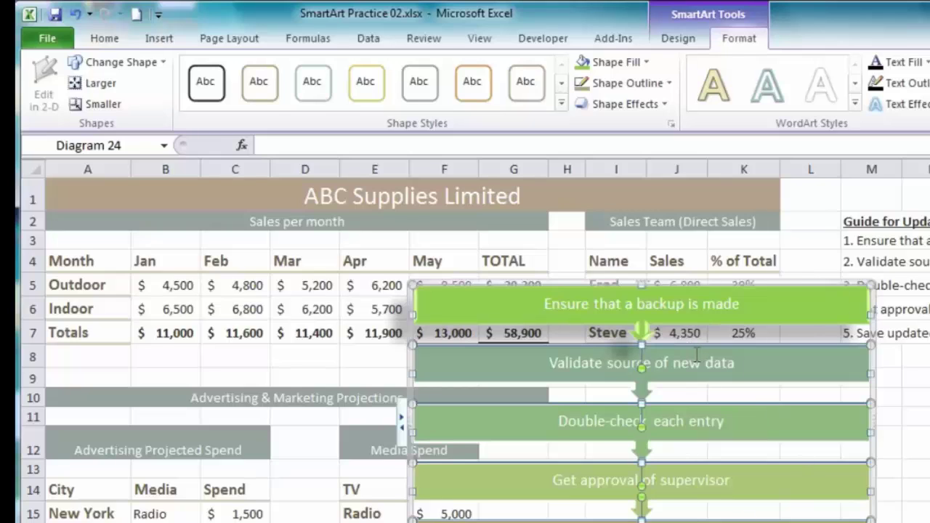
left_click(109, 39)
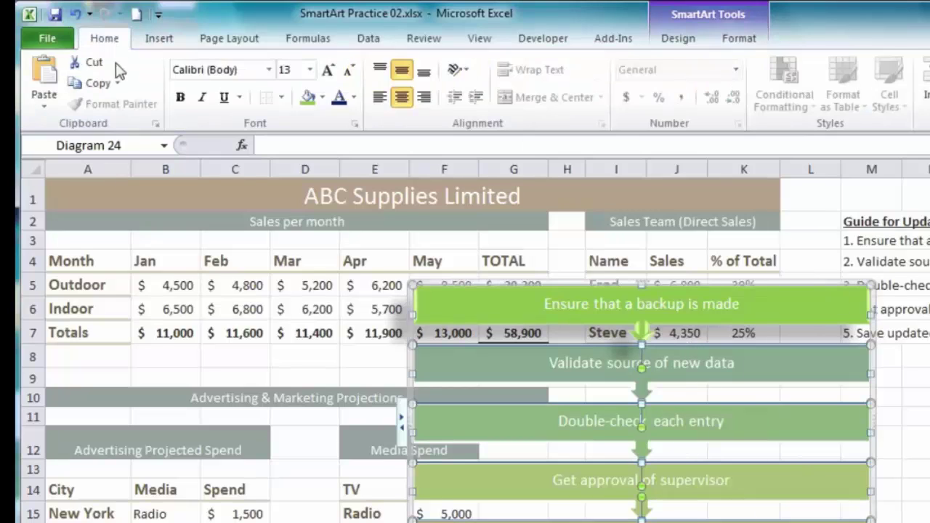
left_click(180, 97)
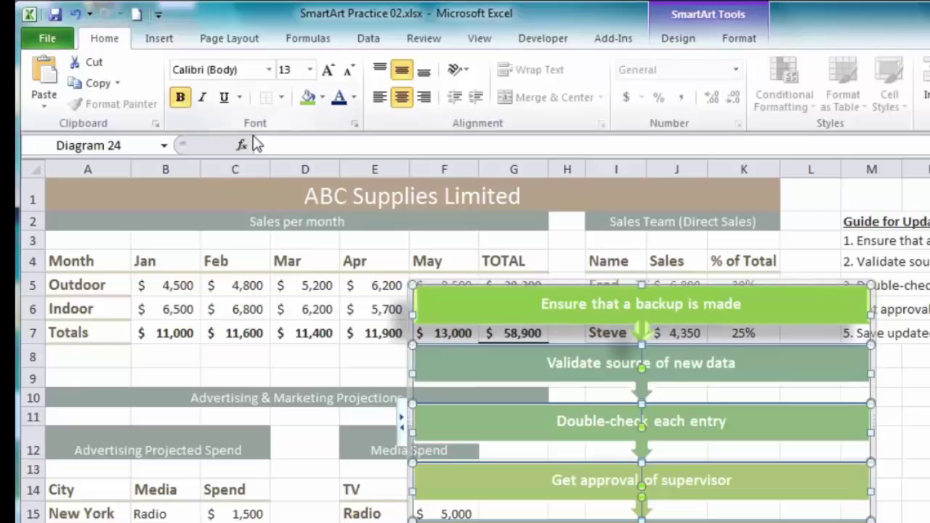
left_click(311, 71)
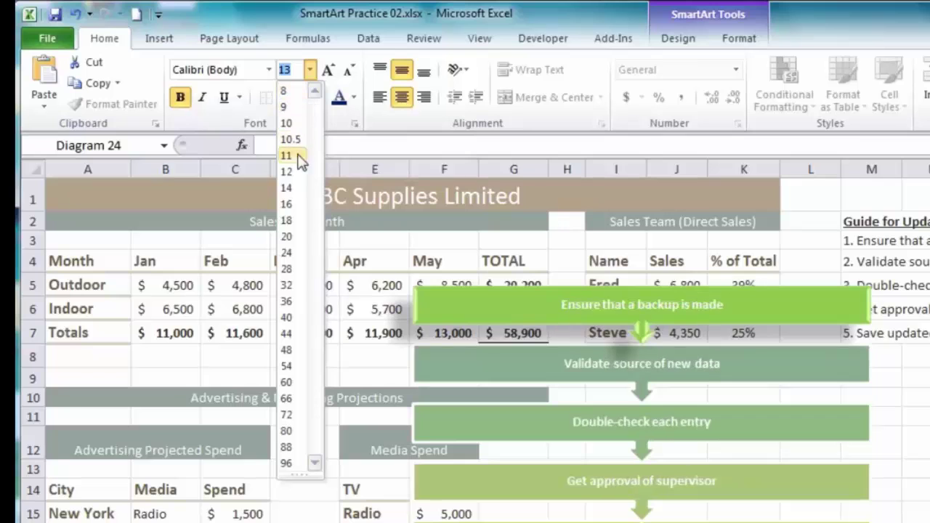
left_click(289, 236)
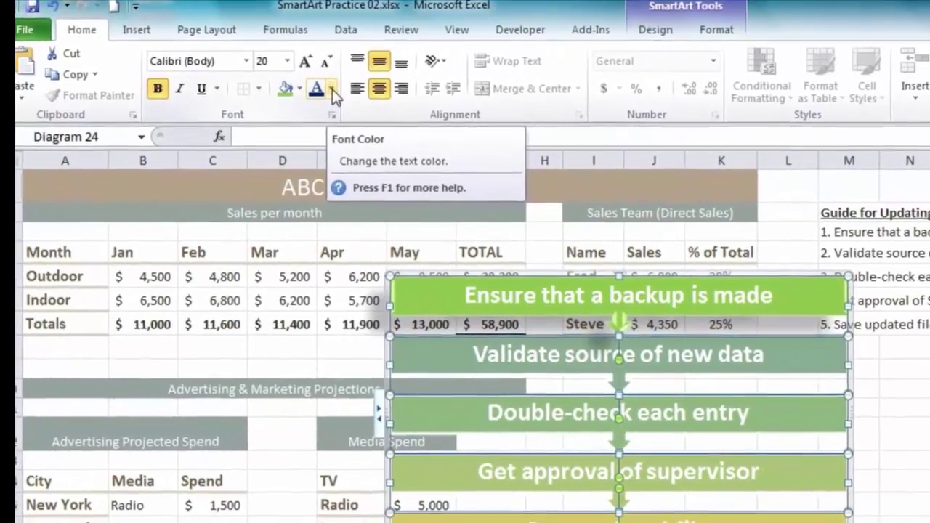
- Color the text of all SmartArt shapes Dark Blue and deselect the graphic
left_click(332, 89)
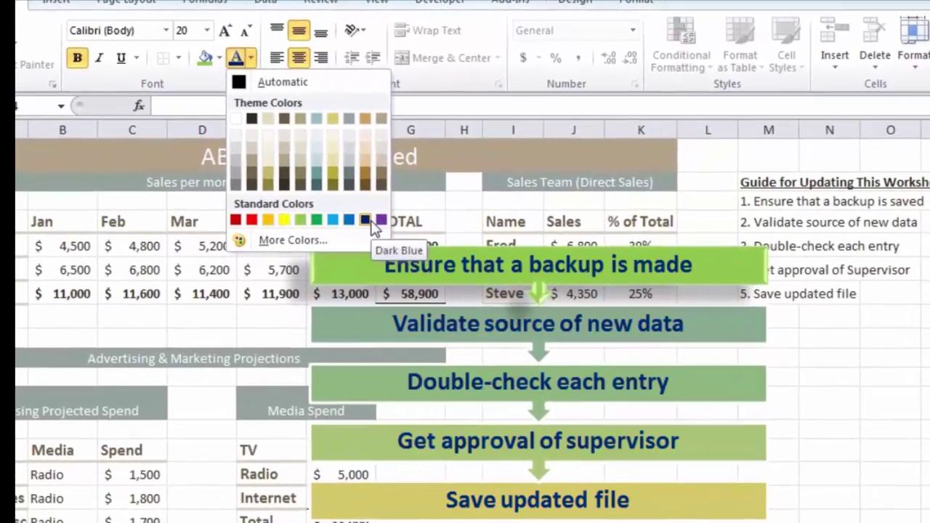
left_click(368, 222)
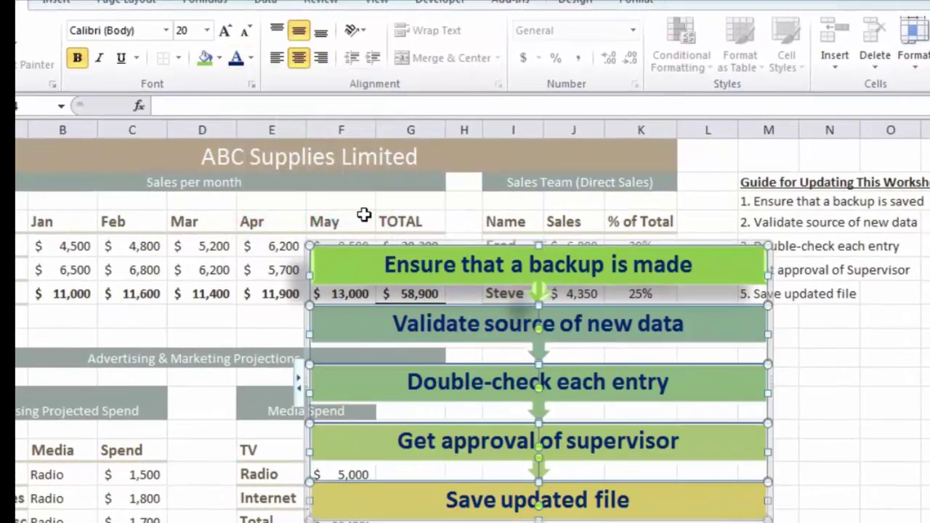
left_click(391, 208)
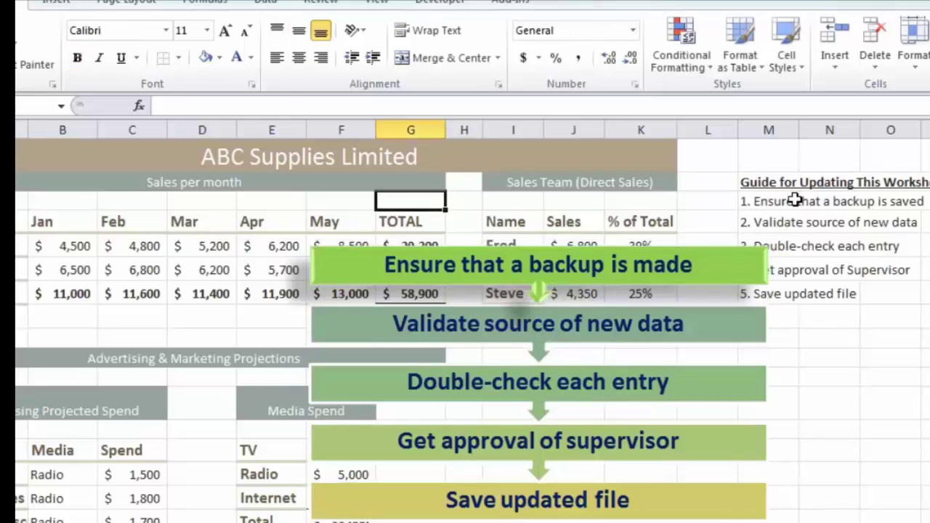
- Delete the five typed steps below "Guide for Updating This Worksheet", and resize and place the SmartArt graphic under that heading
left_click_drag(771, 202, 800, 312)
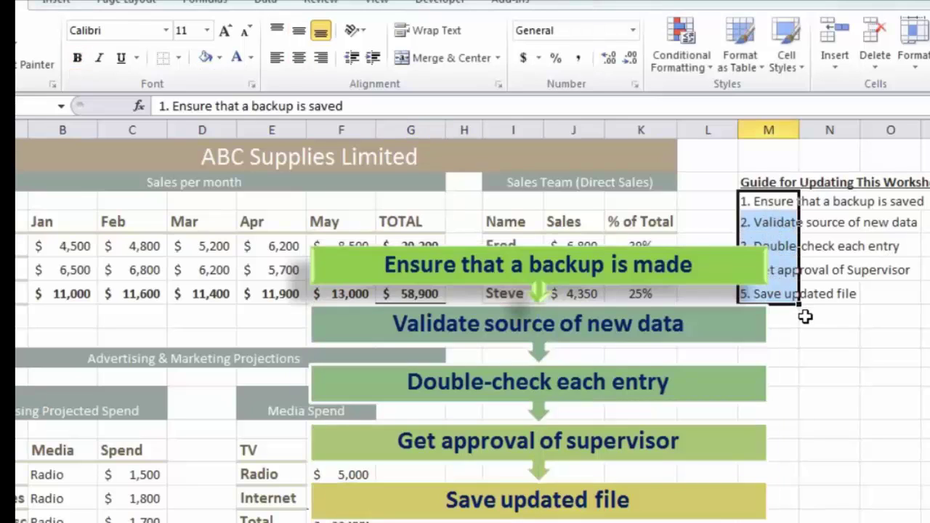
key("Delete")
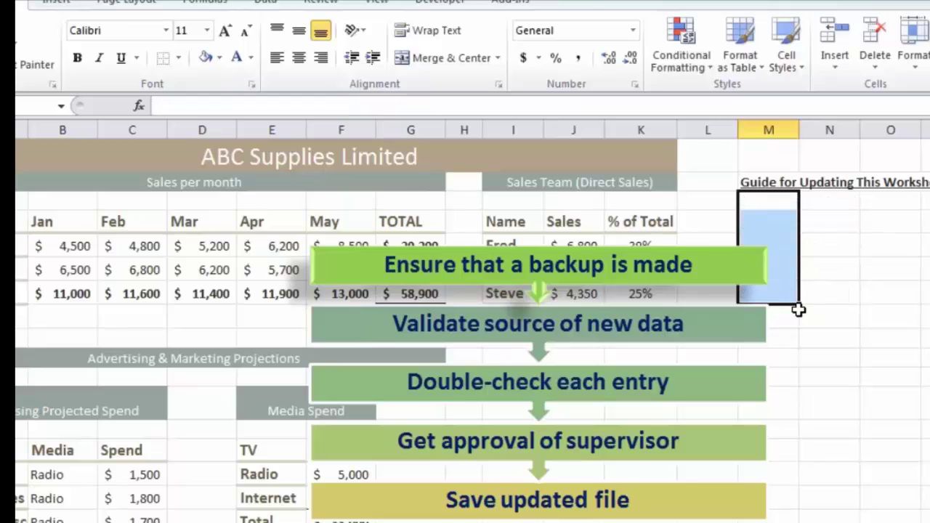
left_click(749, 268)
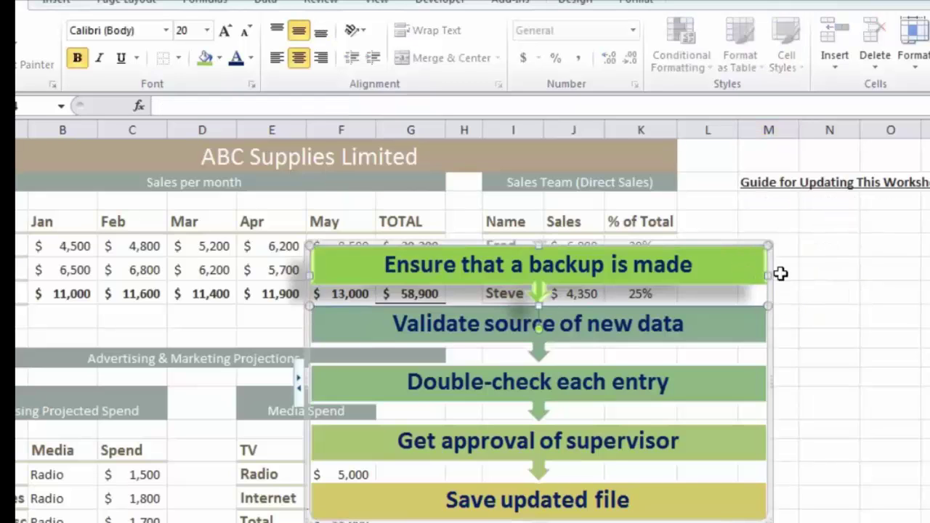
left_click_drag(768, 242, 892, 202)
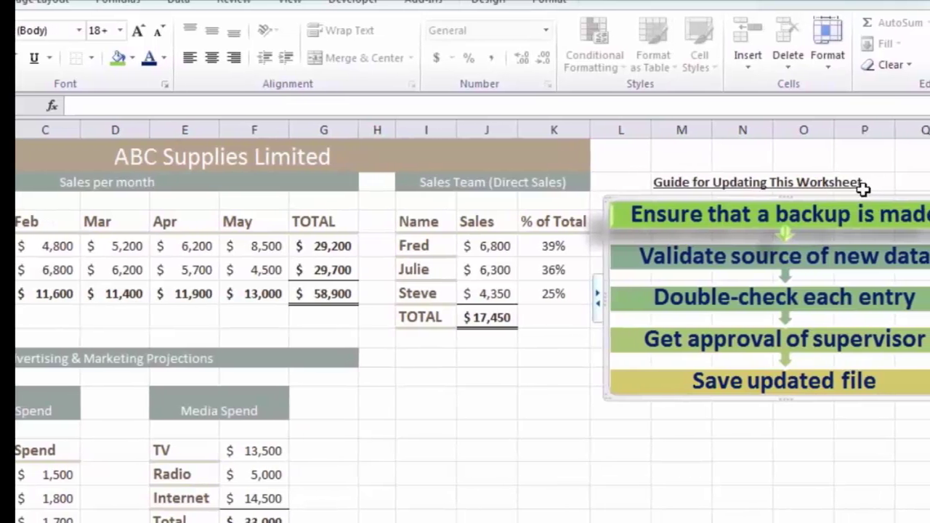
left_click(443, 433)
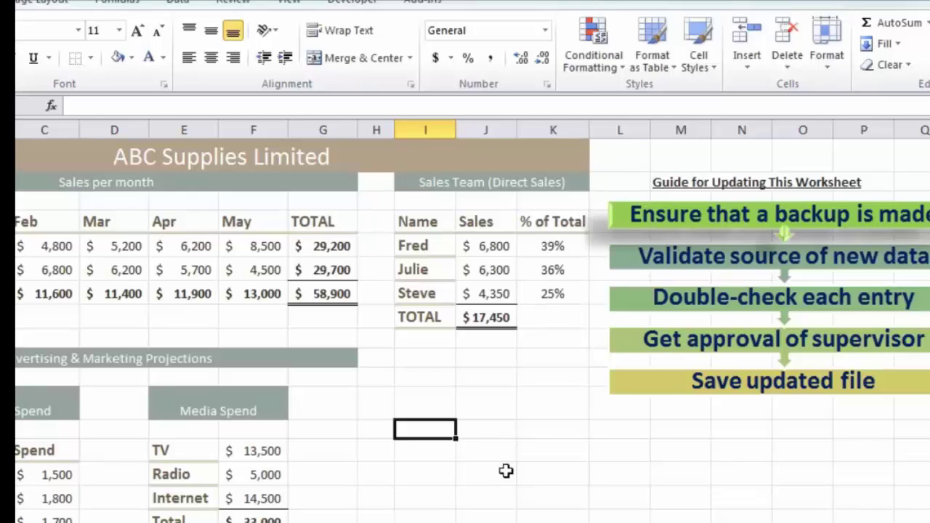
- Reorder the SmartArt graphic by moving the "Ensure that a backup is made" shape down four positions to the end
left_click(755, 302)
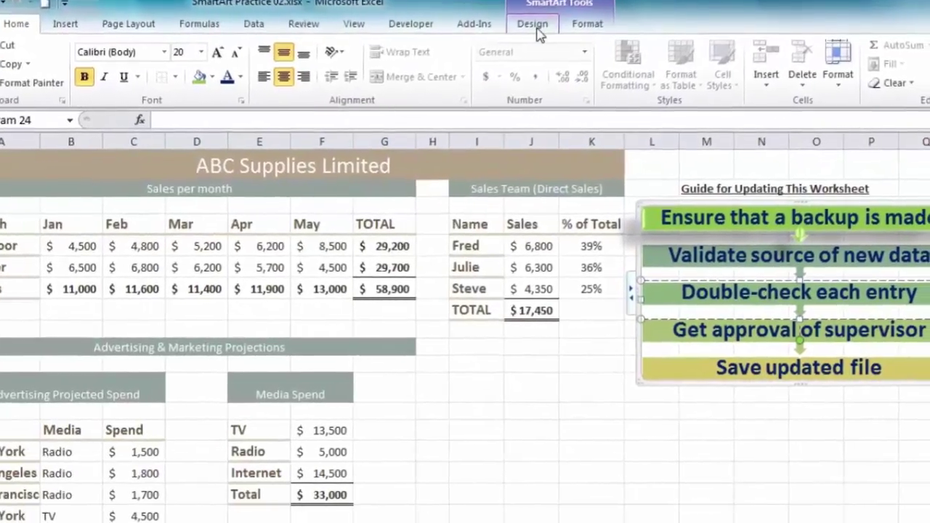
left_click(538, 29)
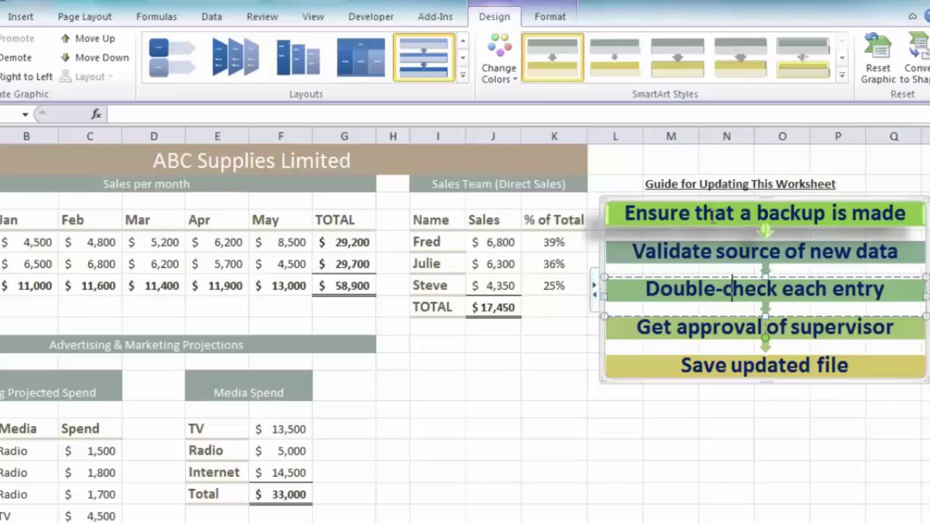
left_click(693, 221)
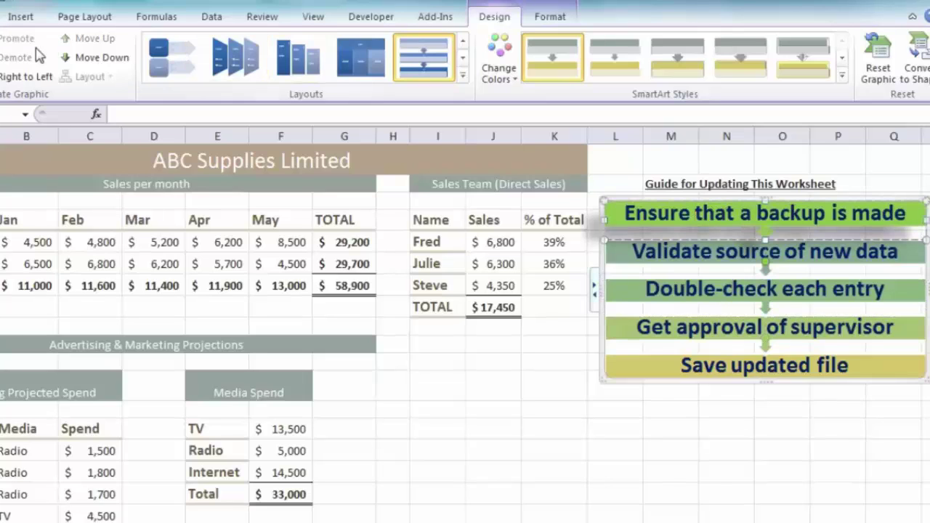
left_click(80, 60)
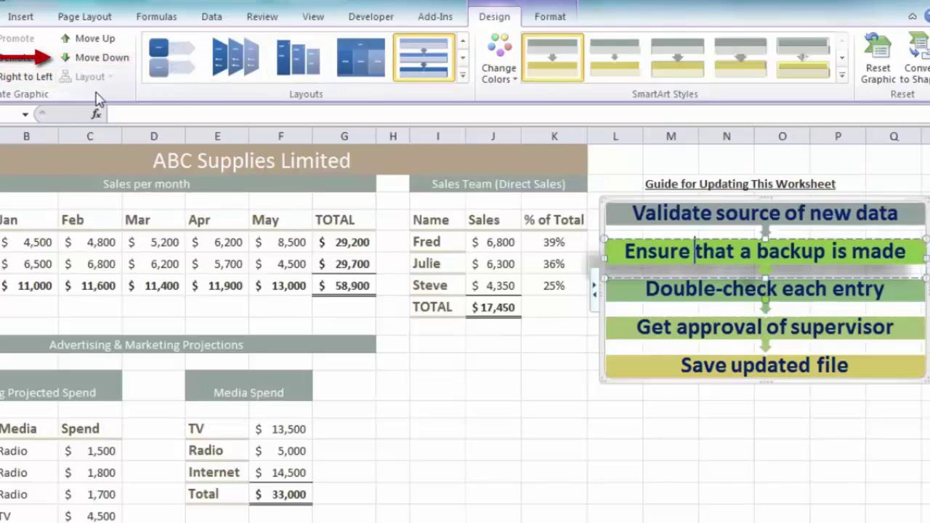
left_click(98, 62)
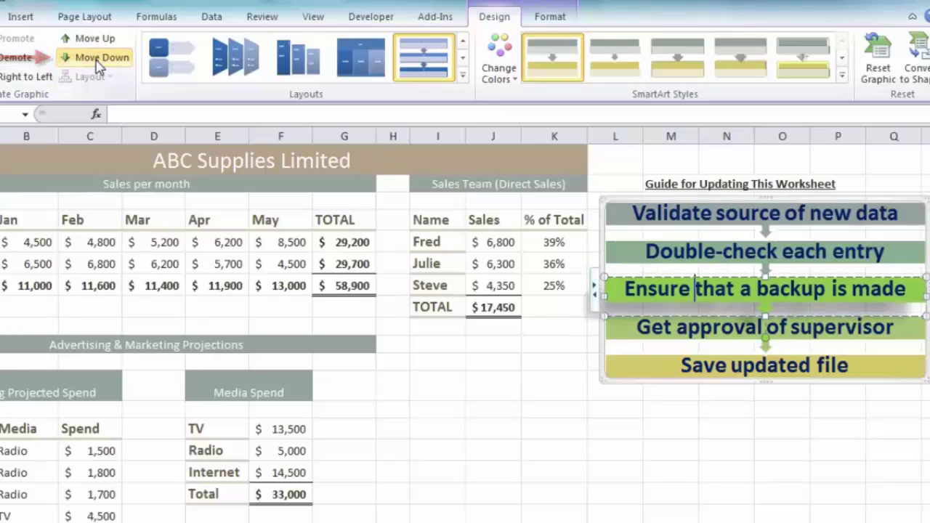
left_click(98, 63)
left_click(98, 63)
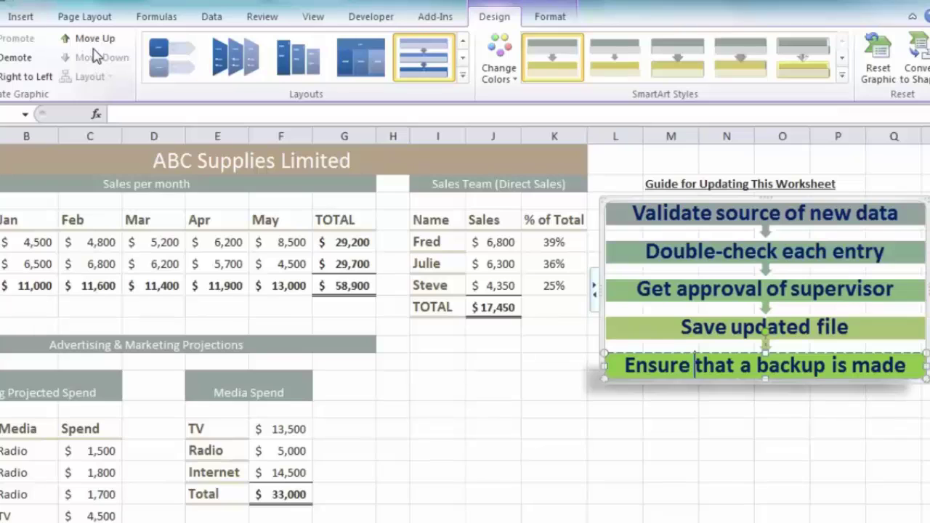
- Move the "Ensure that a backup is made" shape up one position and down again, and deselect the graphic
left_click(76, 38)
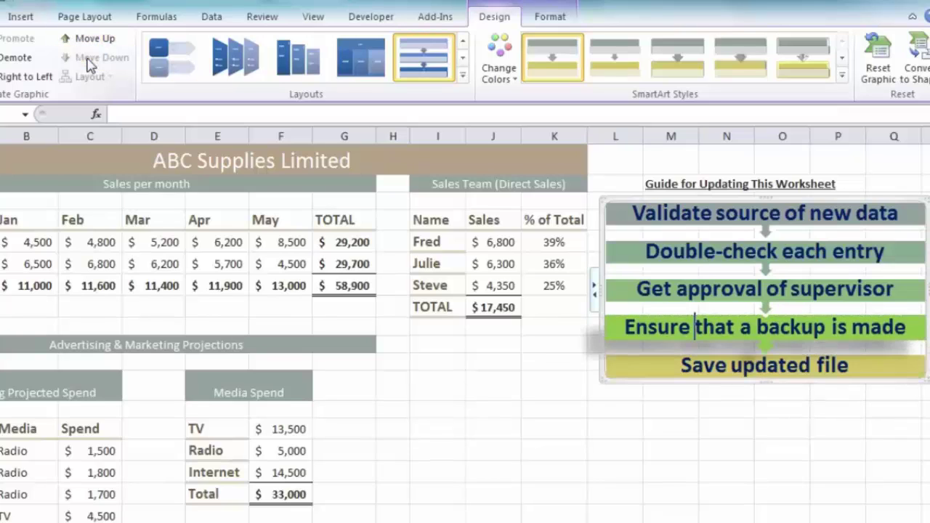
left_click(89, 62)
left_click(589, 468)
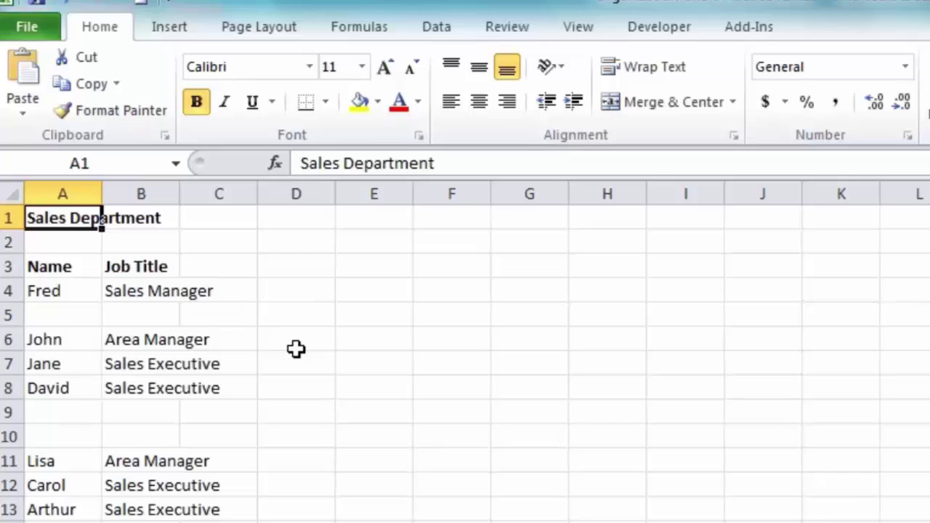
- Insert an Organization Chart SmartArt graphic from the Hierarchy category into the Sales Department worksheet
left_click(183, 32)
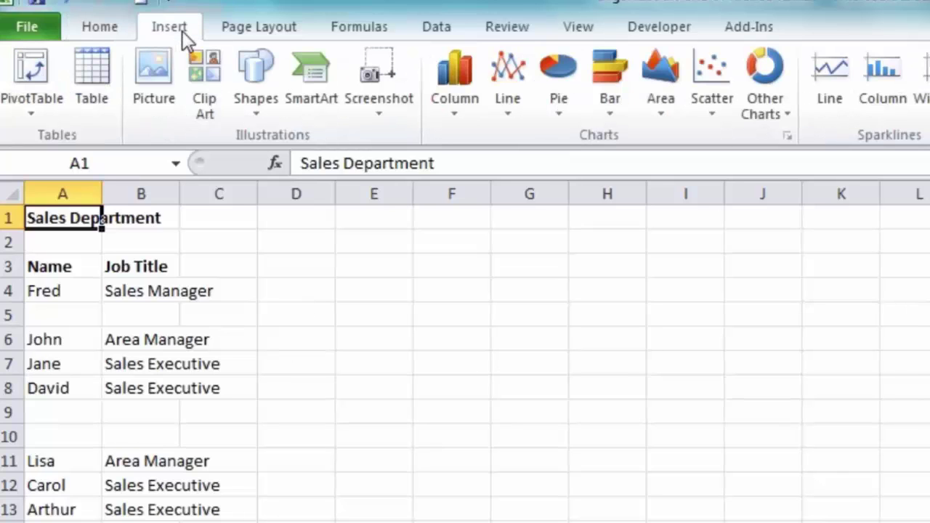
left_click(324, 72)
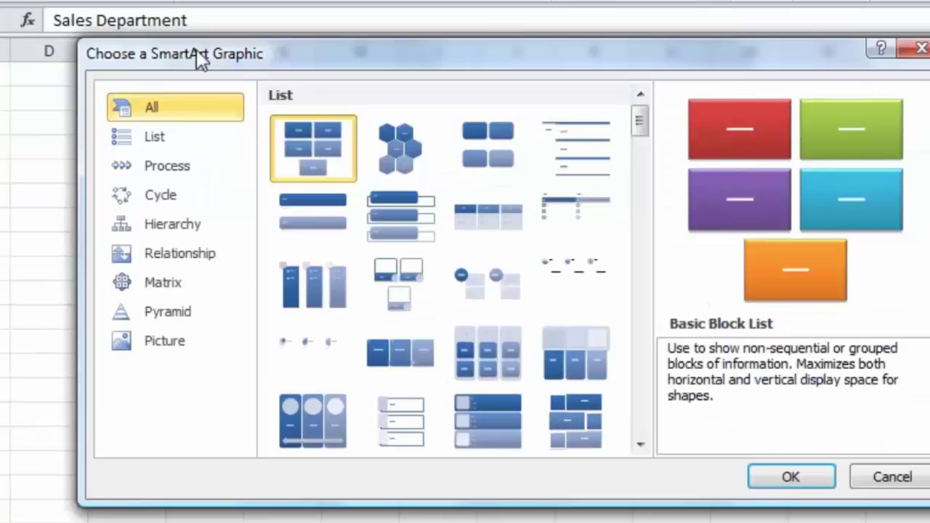
left_click(187, 228)
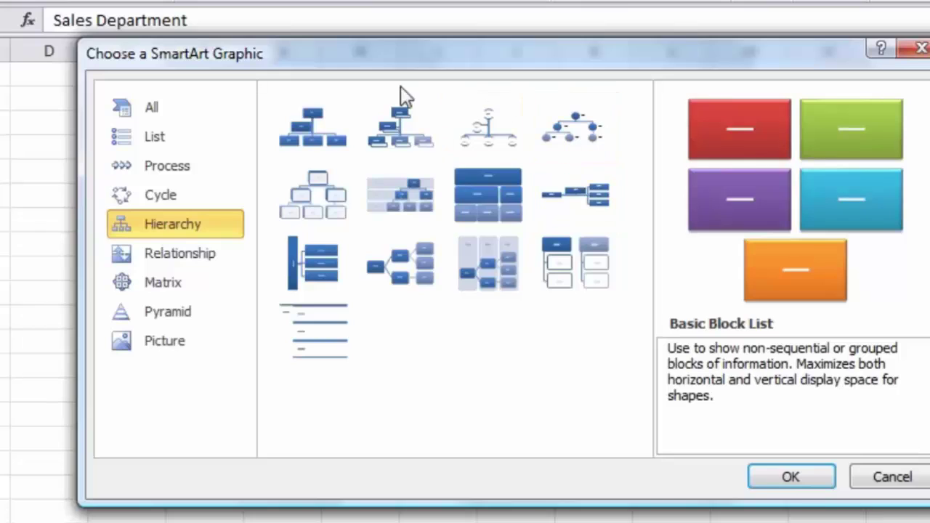
left_click(301, 124)
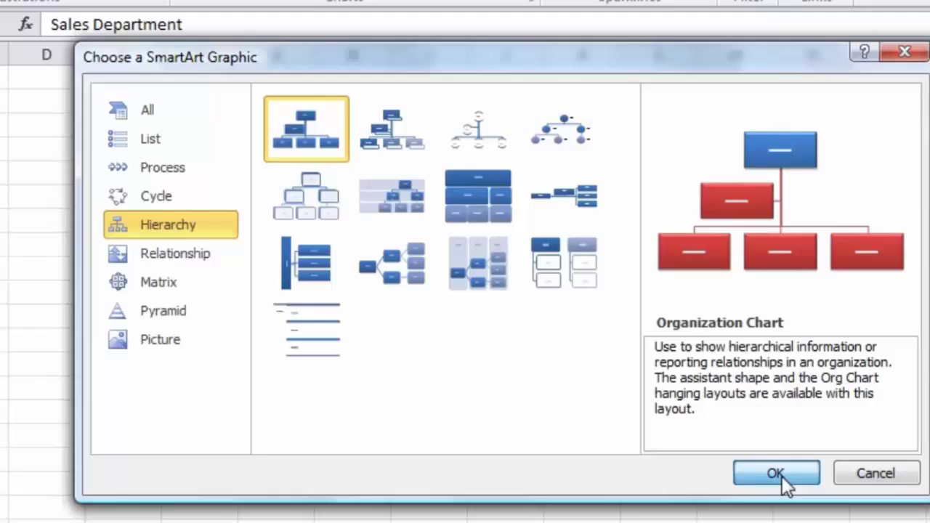
left_click(776, 474)
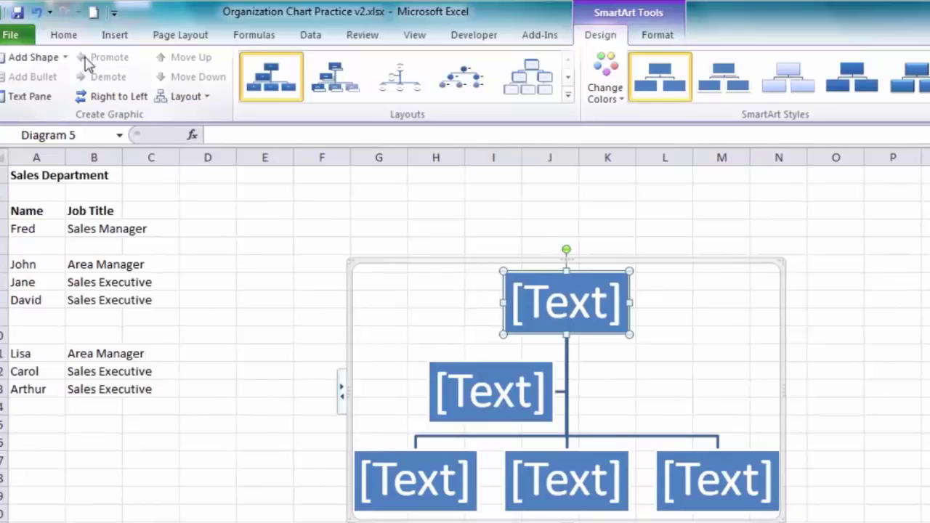
- Show the organization chart's text pane and delete the last three placeholder entries, keeping the top shape and one subordinate
left_click(24, 100)
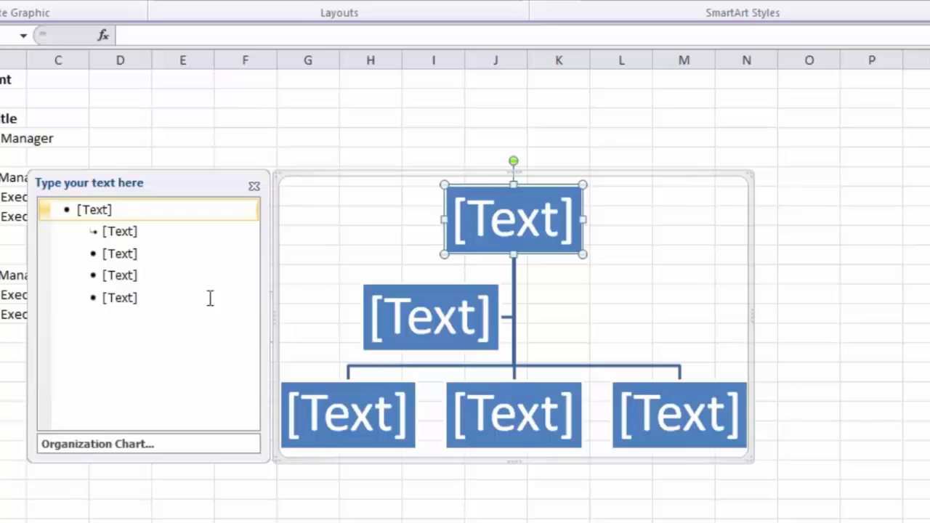
left_click(164, 297)
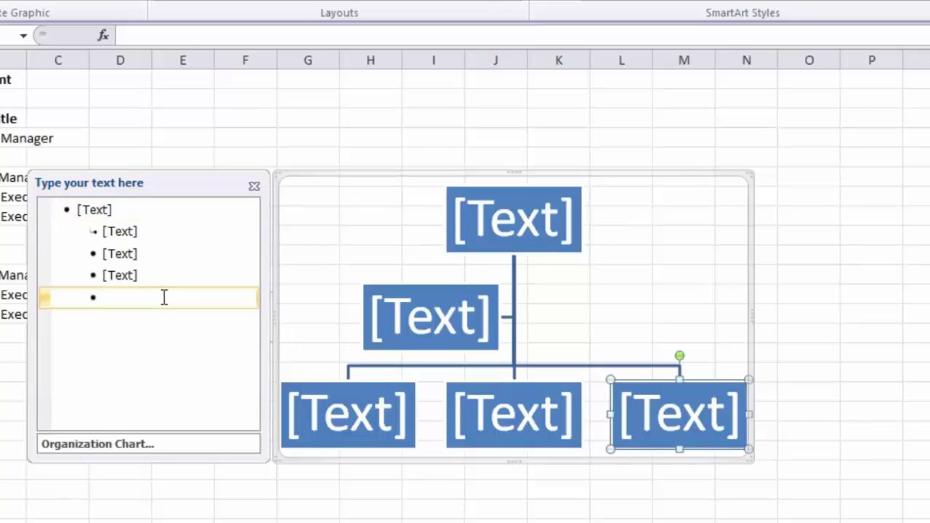
key("shift+Tab")
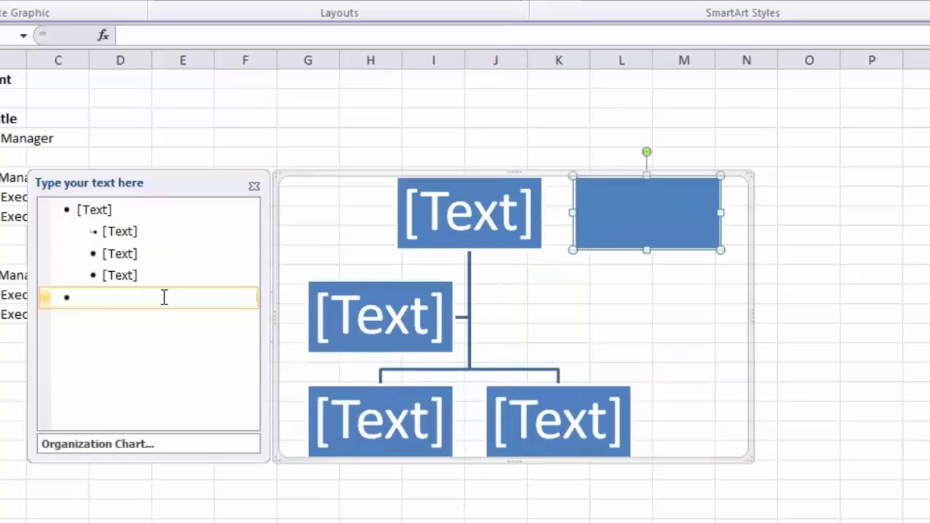
key("BackSpace")
key("BackSpace")
key("BackSpace")
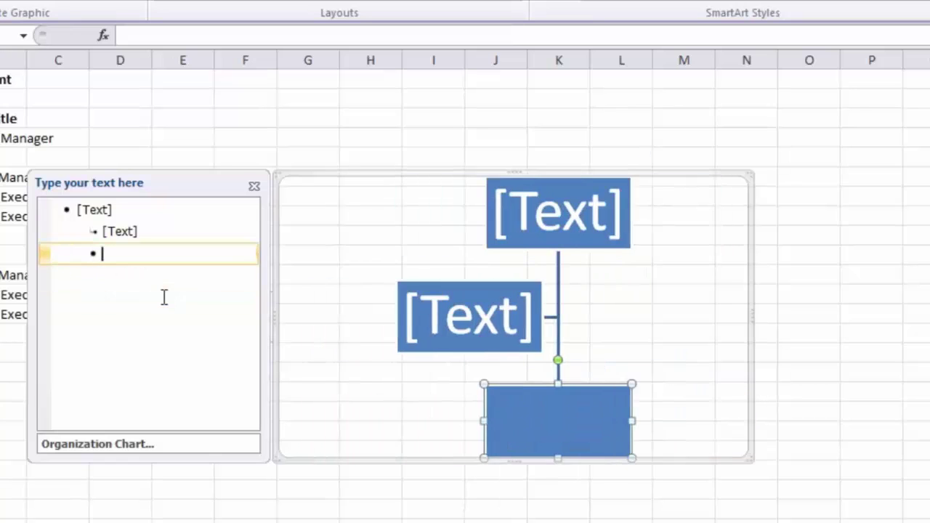
key("BackSpace")
key("BackSpace")
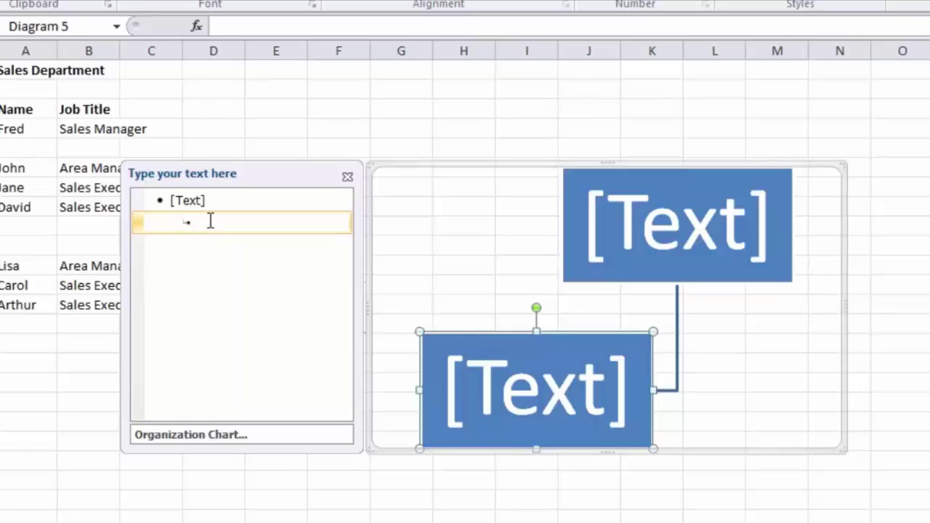
- Add a second shape at the second level of the organization chart with two subordinate shapes beneath it
key("Return")
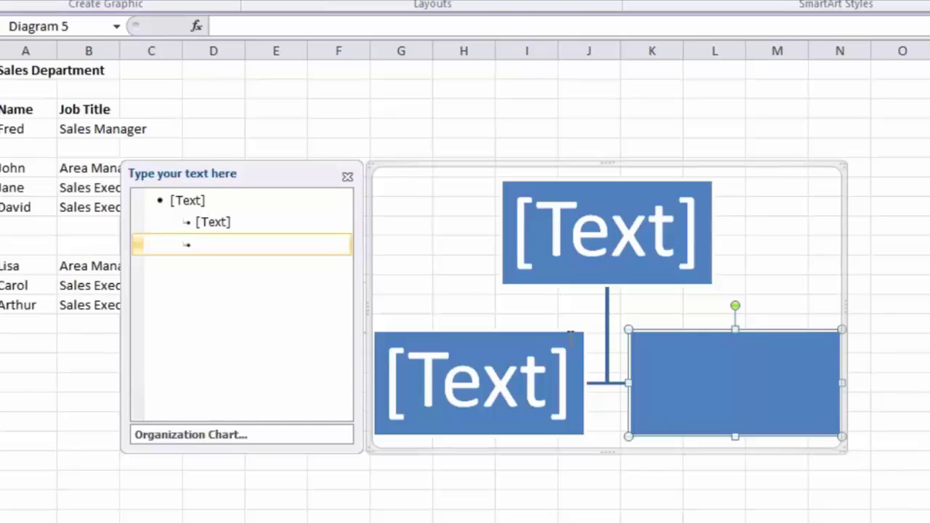
key("Return")
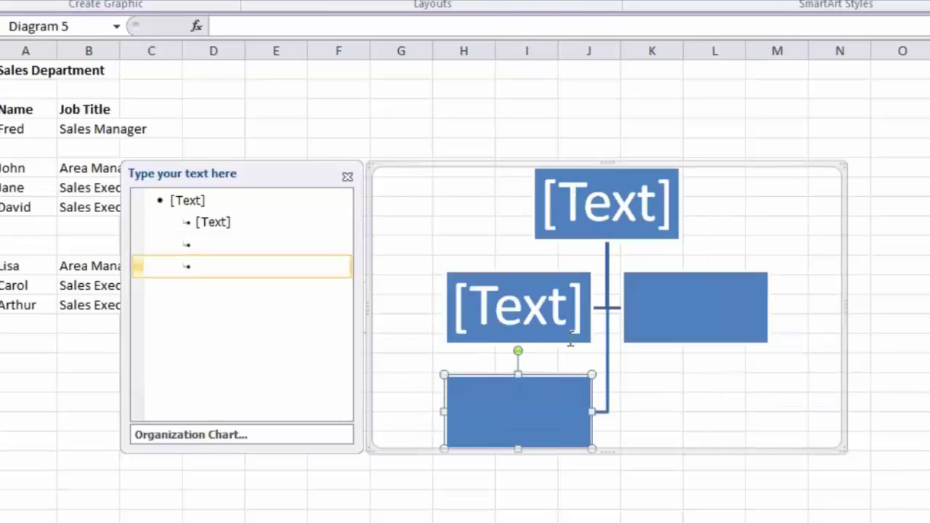
key("Tab")
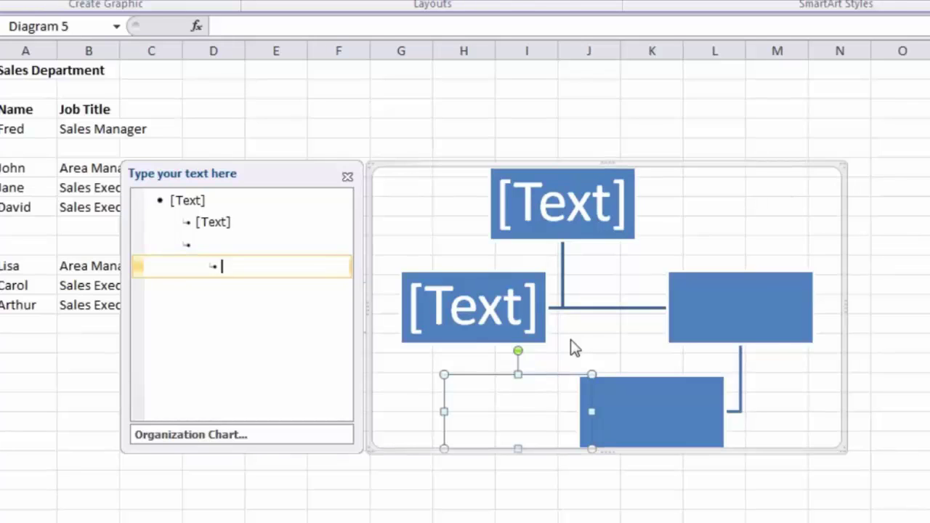
key("Return")
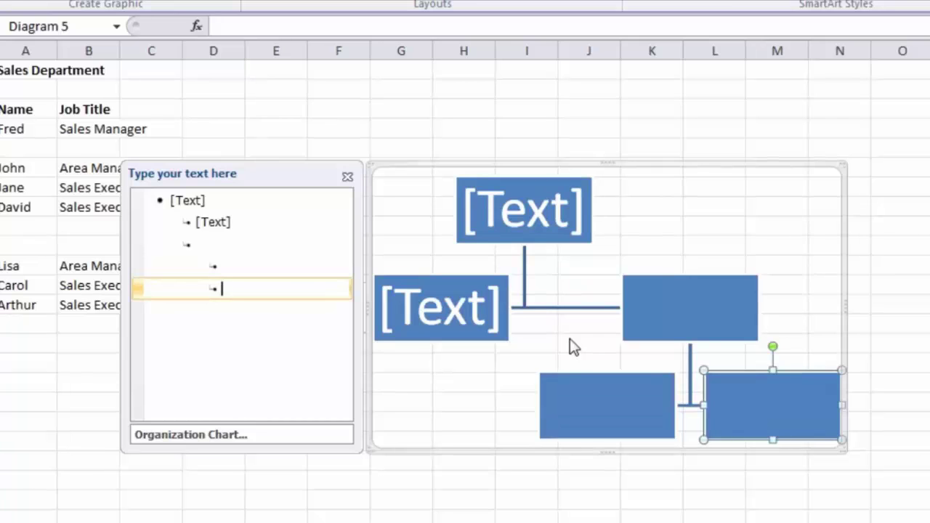
- Add two subordinate shapes beneath the first second-level shape of the organization chart
left_click(478, 315)
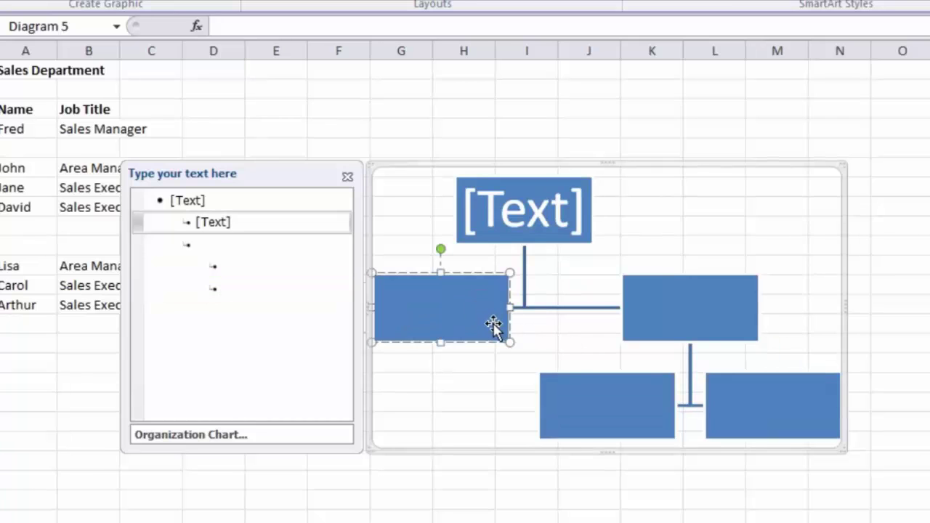
left_click(242, 223)
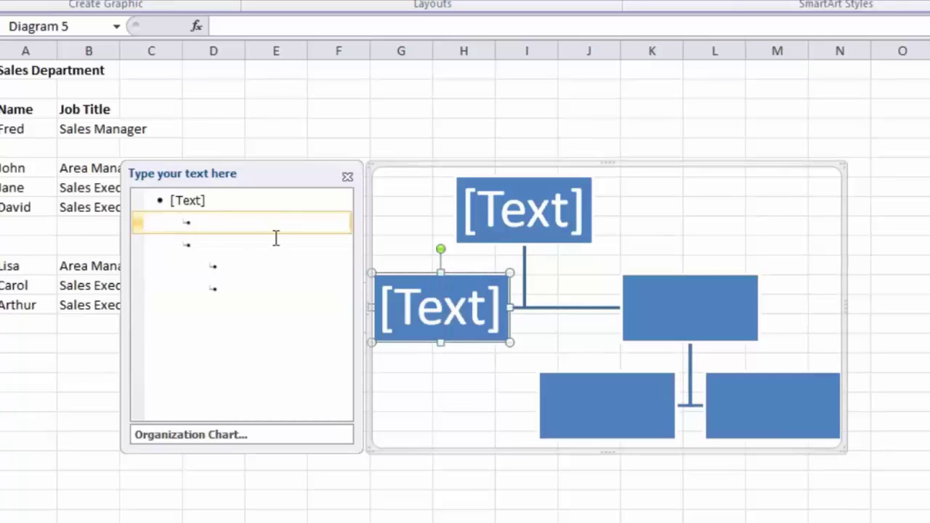
key("Return")
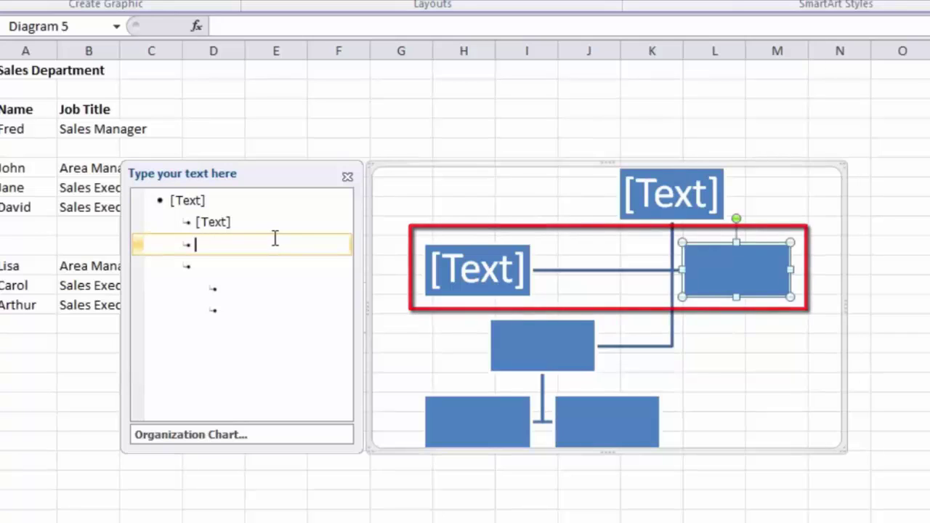
key("Tab")
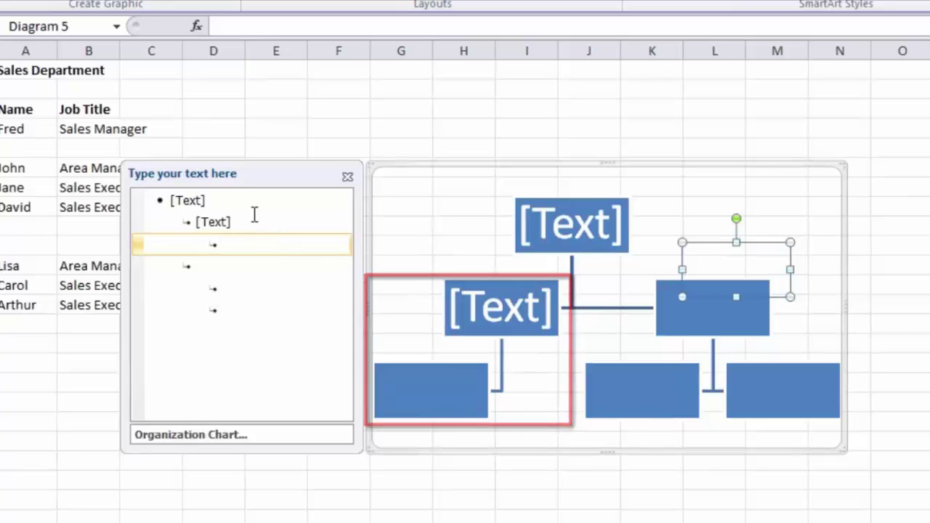
key("Return")
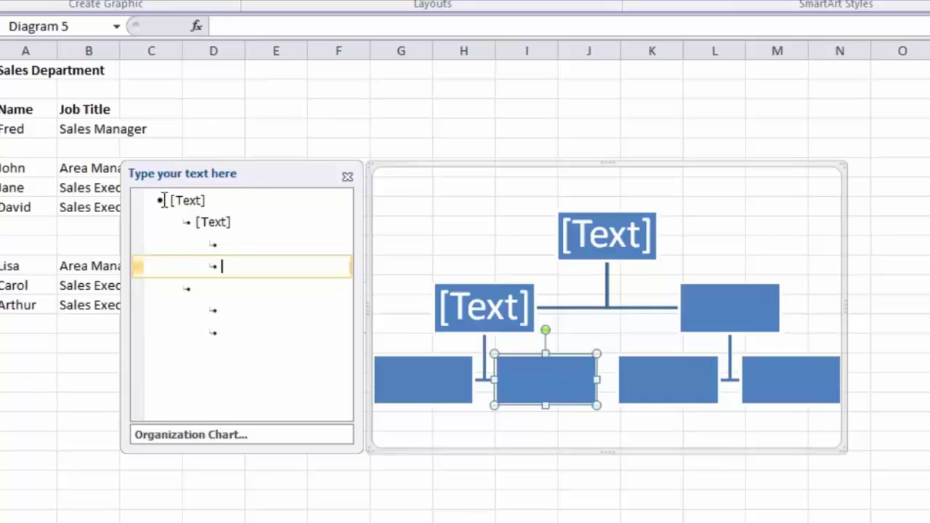
- Fill the top shape of the organization chart with the sales manager's name and, on a second line, the title Sales Manager
left_click(236, 203)
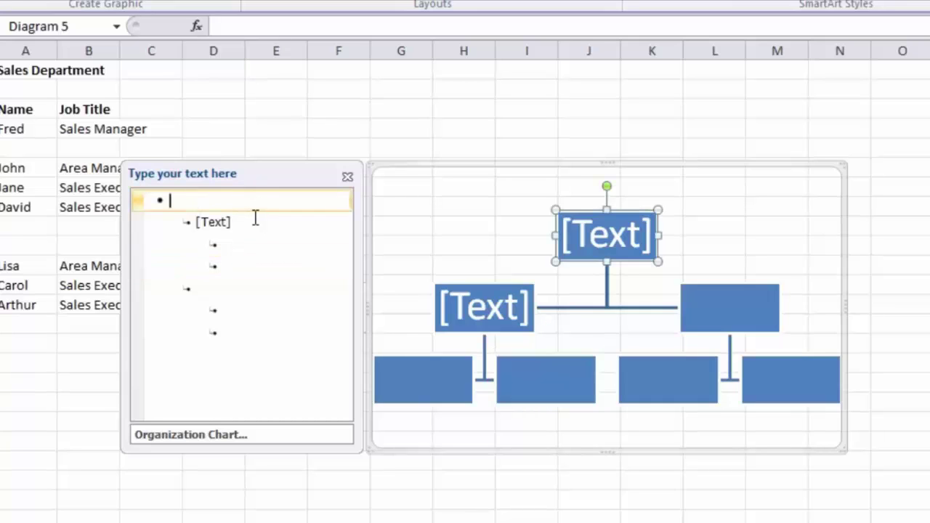
type("Fred")
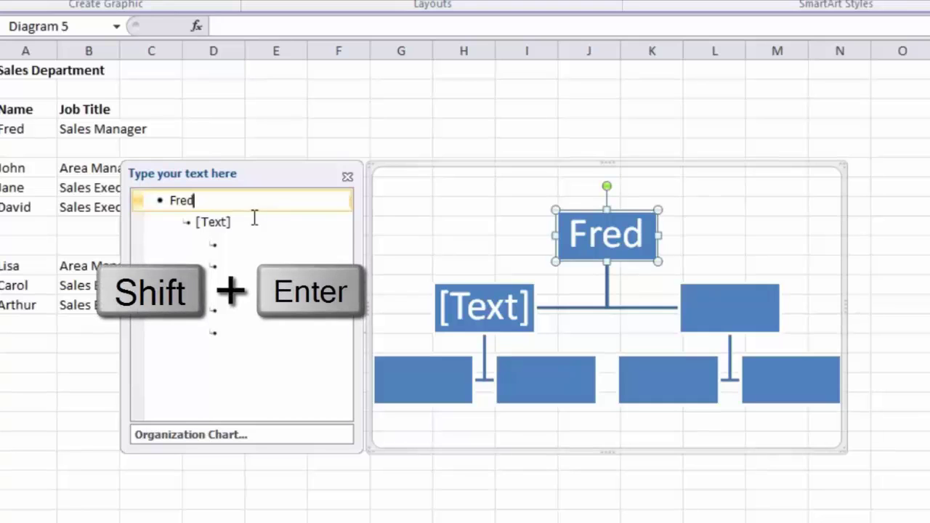
key("shift+Return")
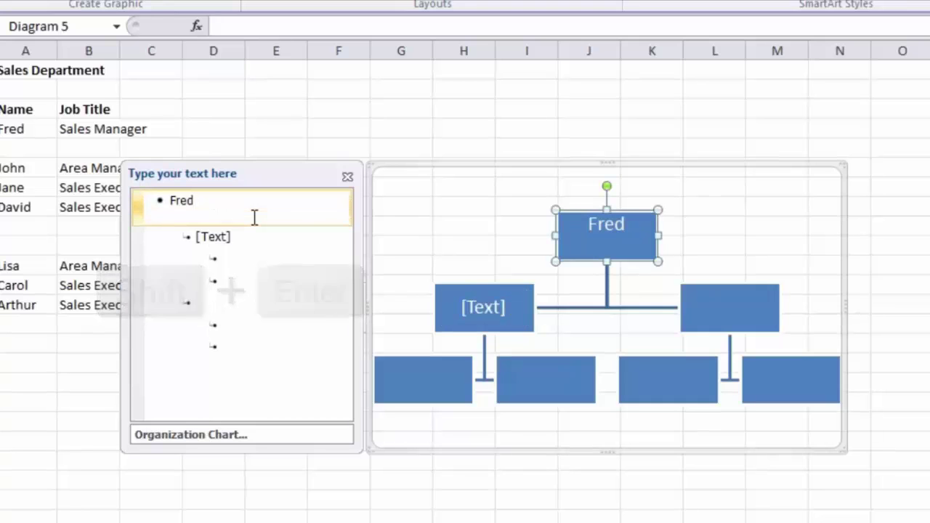
type("Sale")
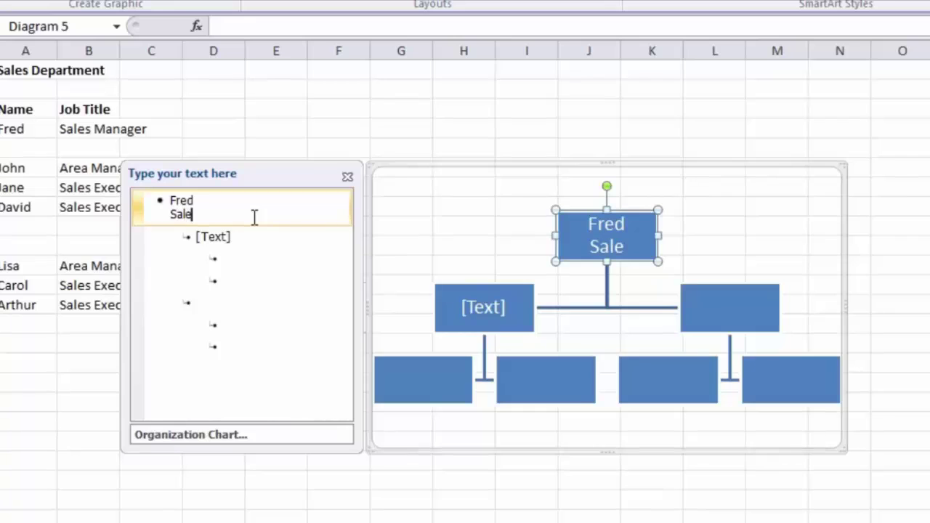
type("s Manager")
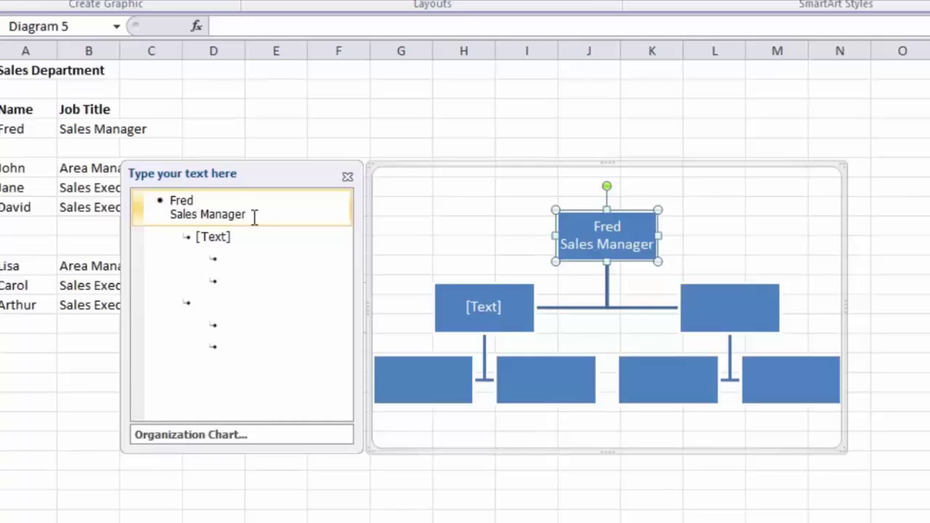
key("Down")
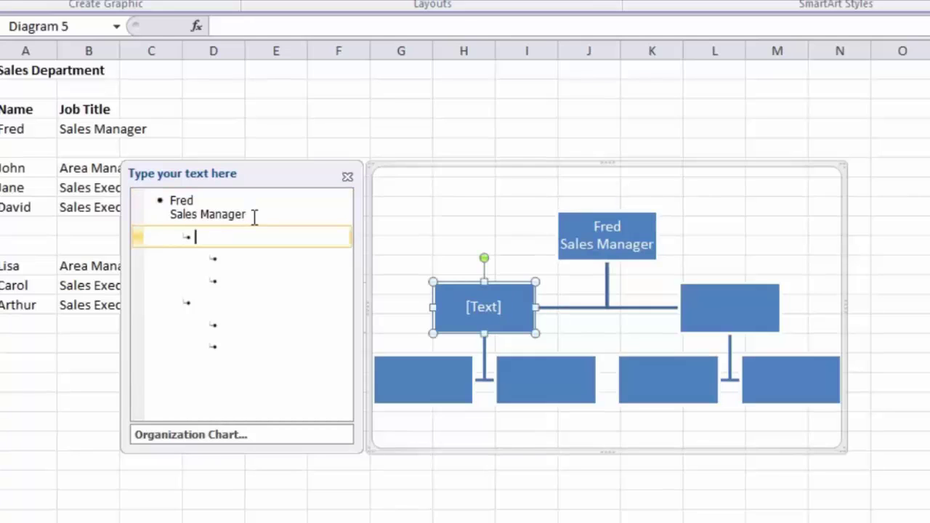
key("Up")
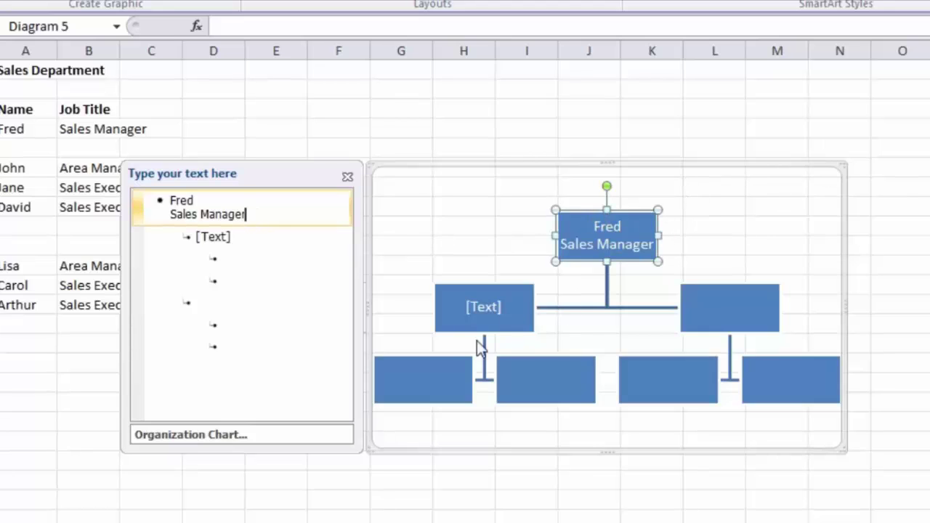
- Fill the first second-level shape with the first area manager's name and, on a second line, the title Area Manager
left_click(513, 308)
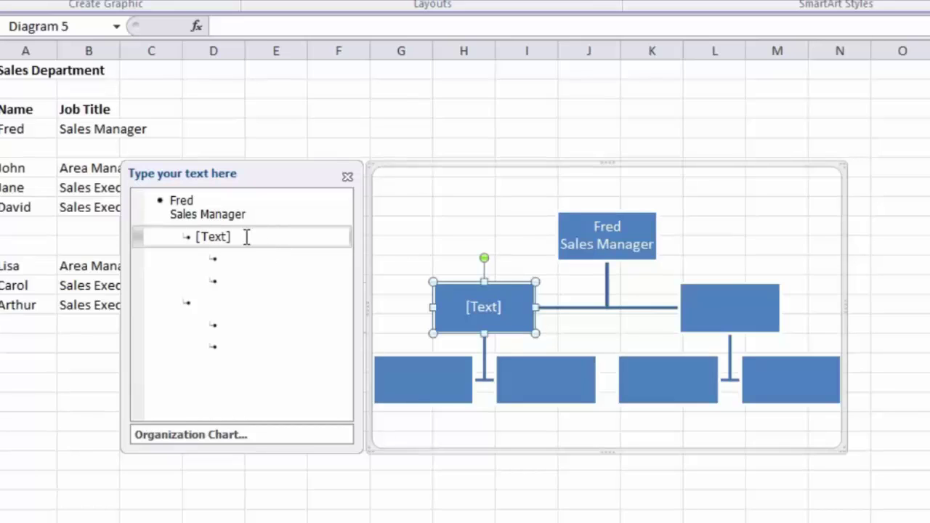
left_click(309, 243)
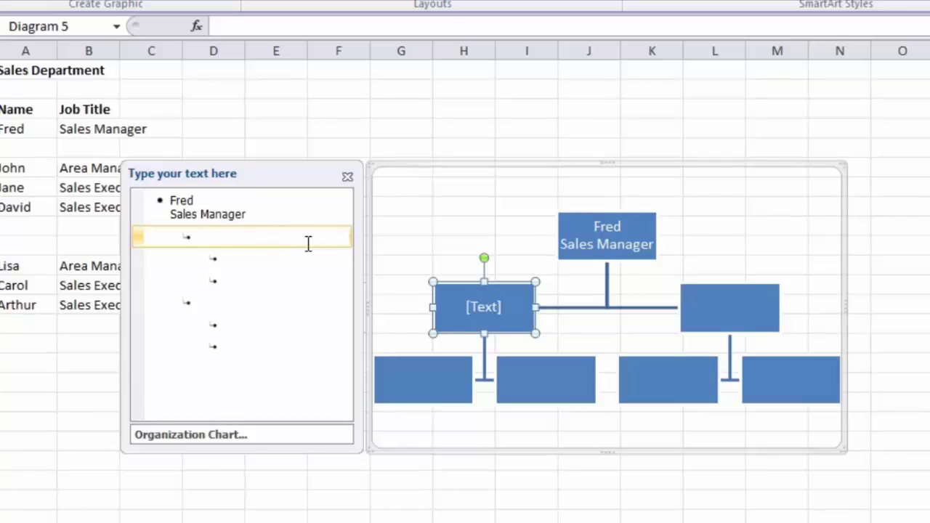
type("John")
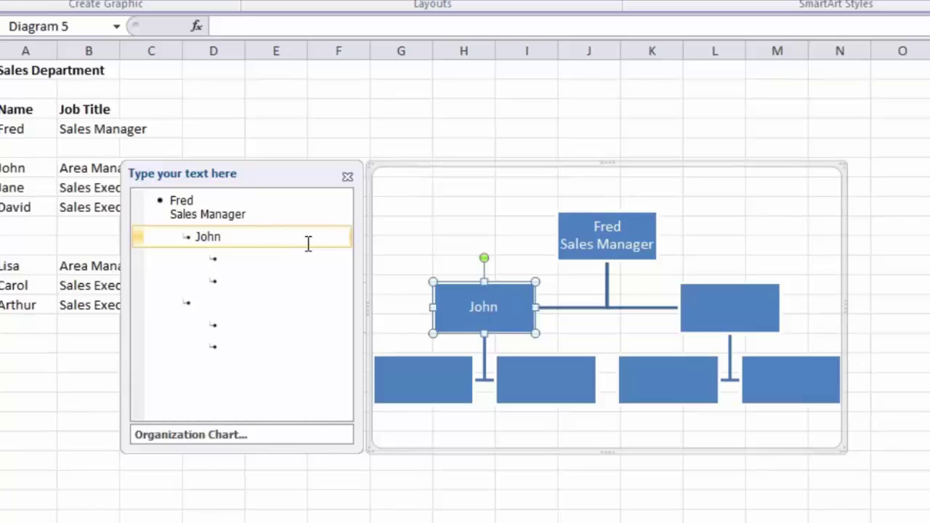
key("shift+Return")
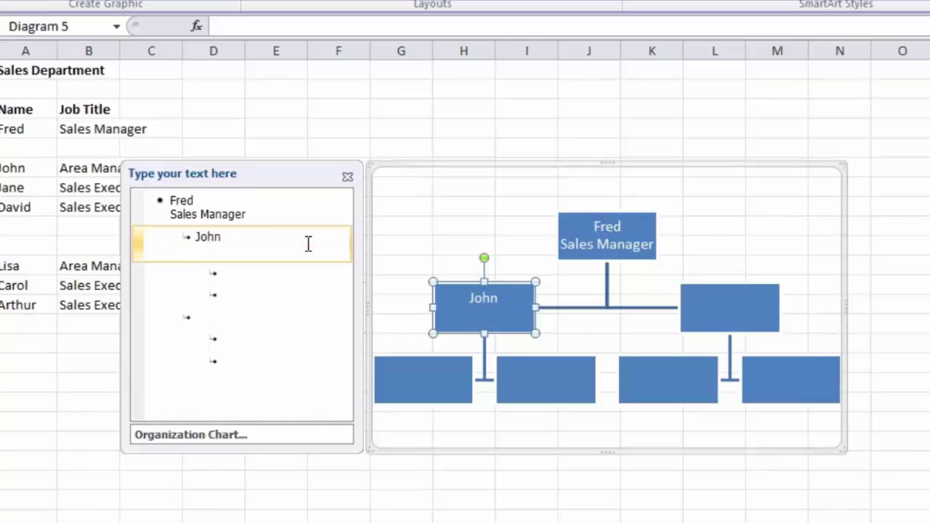
type("Area M")
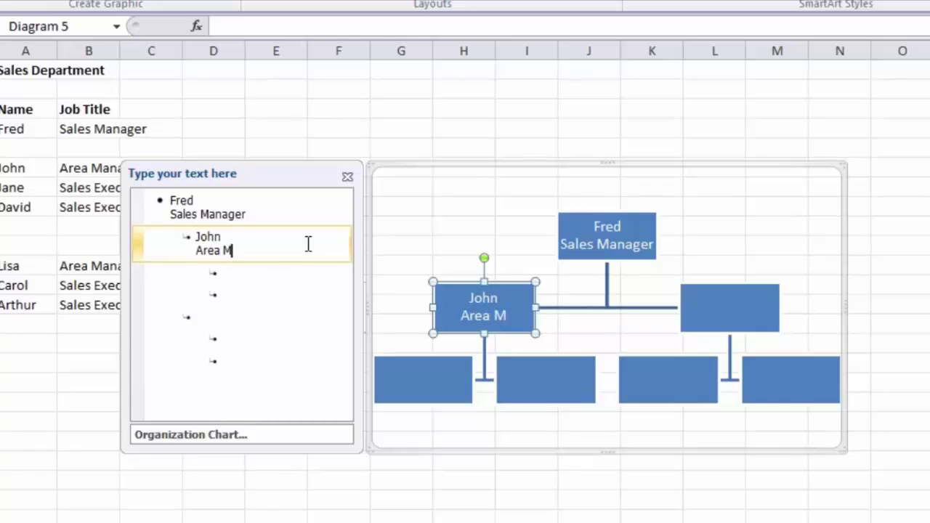
type("anager")
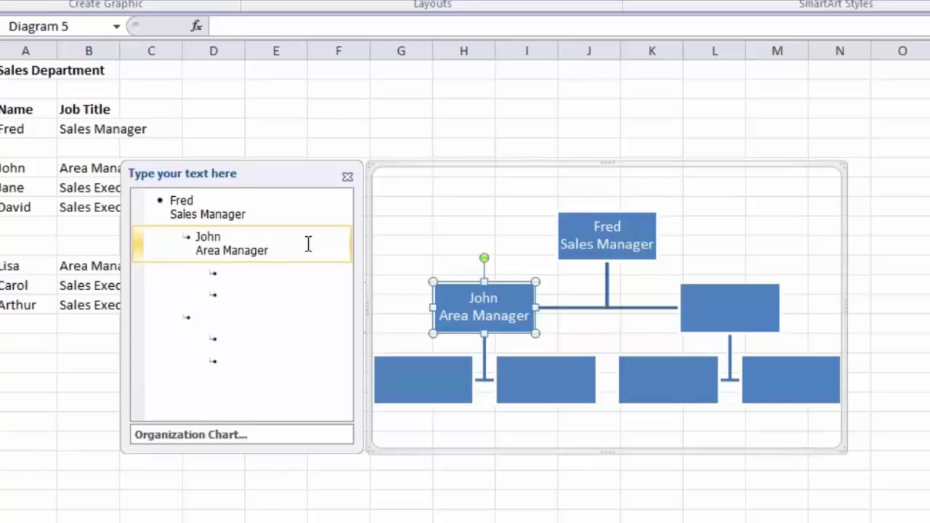
- Enter the names of the two sales executives in the shapes beneath the first area manager
key("Down")
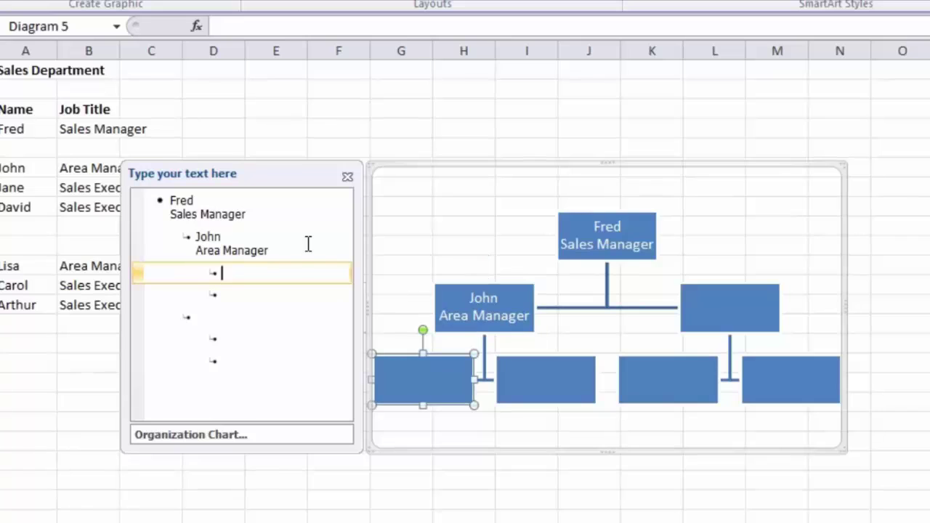
type("Jane")
key("Down")
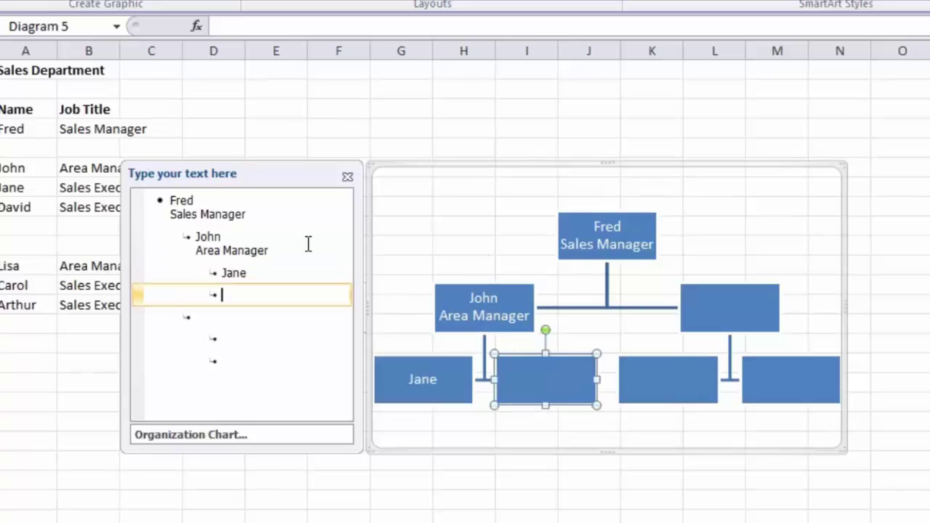
type("David")
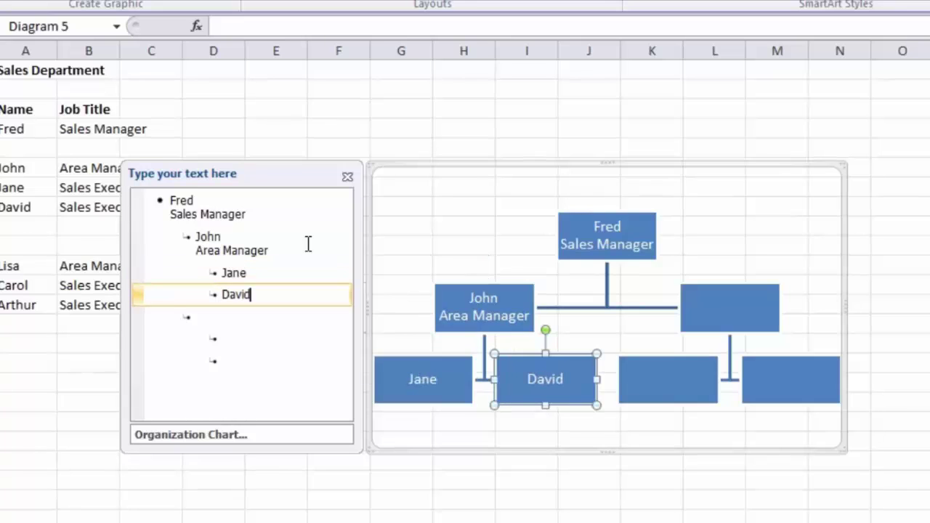
- Fill the other second-level shape with the second area manager's name and, on a second line, the title Area Manager
key("Down")
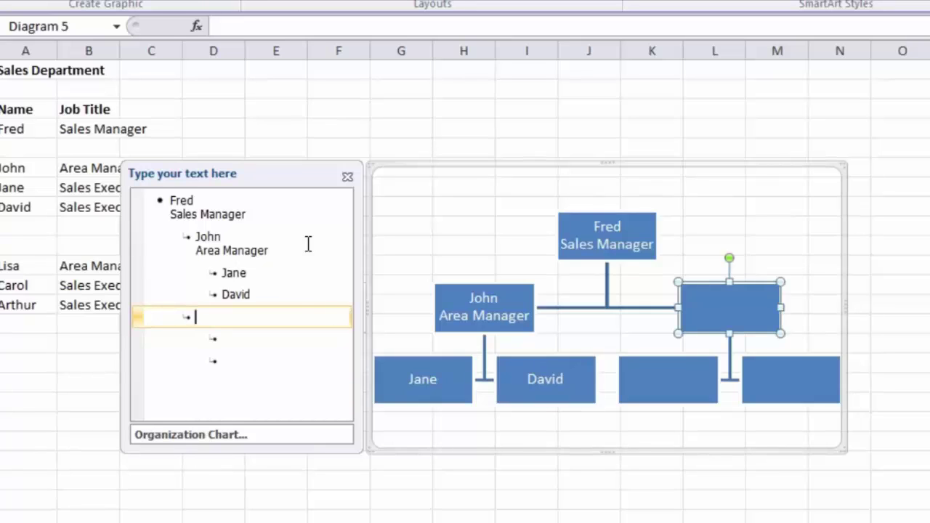
type("Lisa")
key("shift+Return")
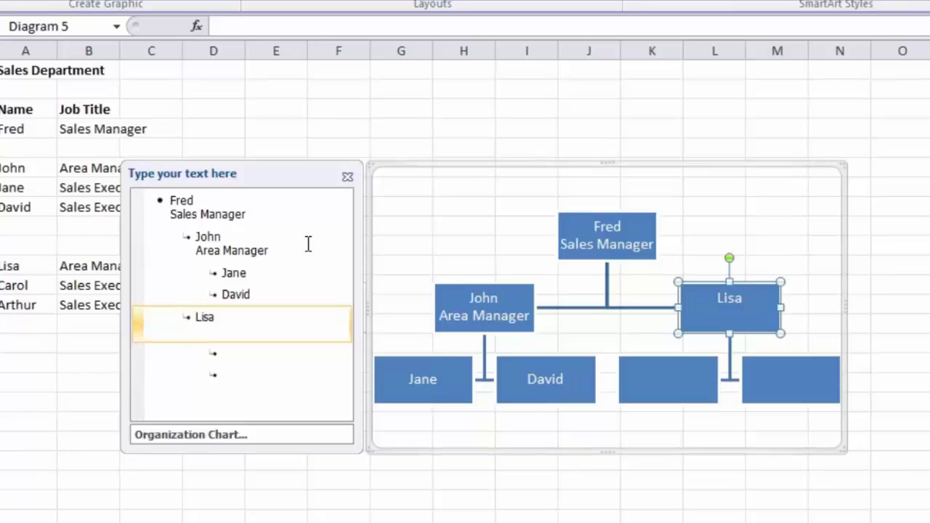
type("Area Mana")
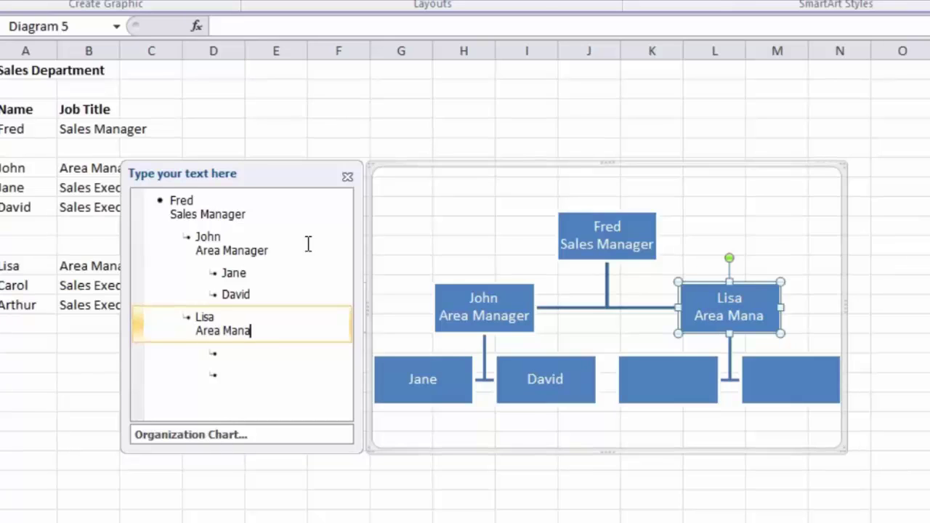
type("ger")
- Enter the names of the two sales executives in the shapes beneath the second area manager
key("Down")
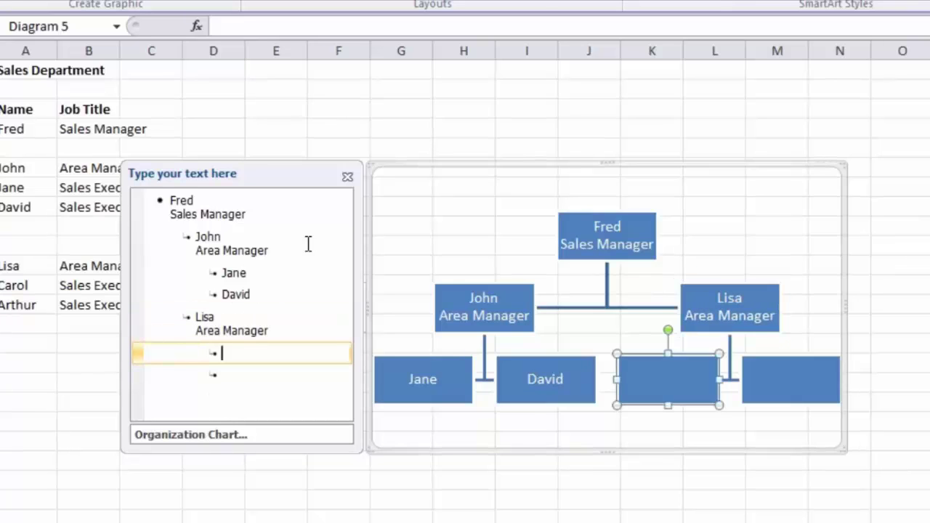
type("Carol")
key("Down")
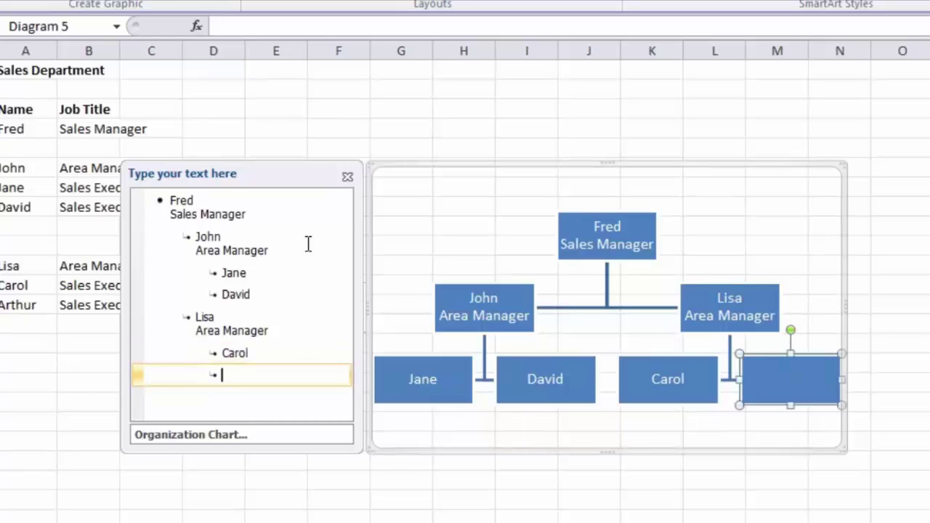
type("Arthur")
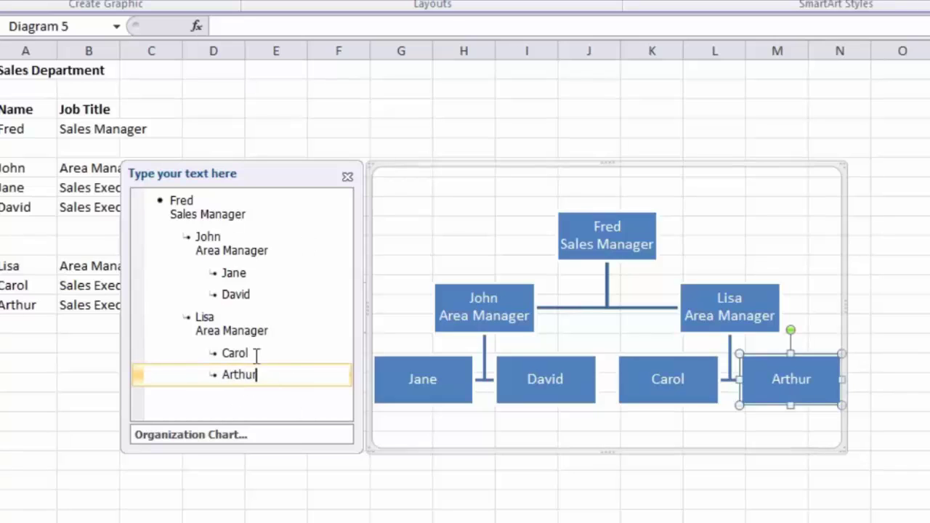
- Add the title "Sales Exec." on a second line beneath the first sales executive's name
left_click(257, 273)
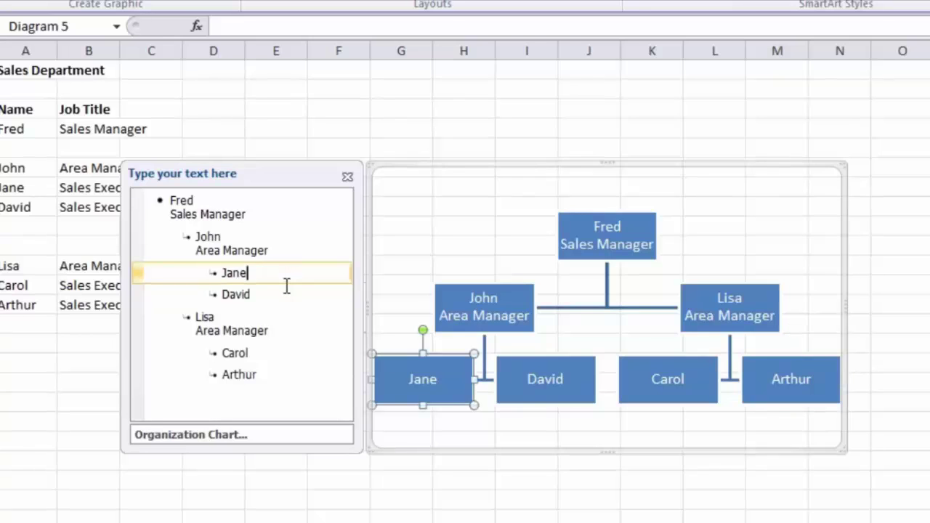
key("shift+Return")
type("Sa")
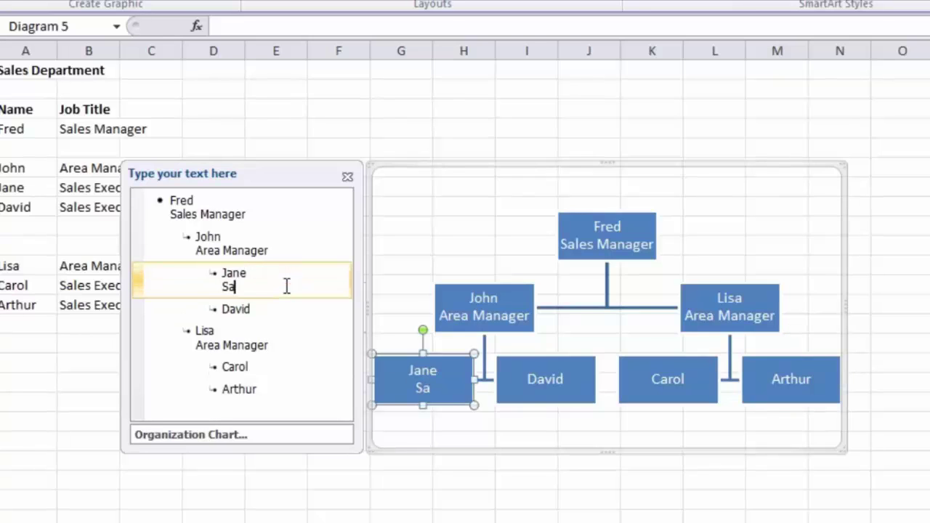
type("les Exec.")
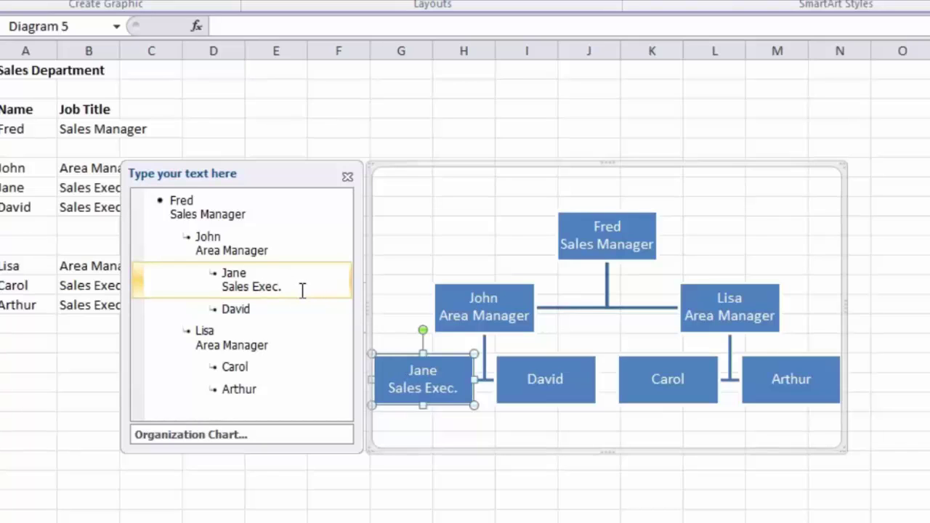
- Copy the title "Sales Exec." onto a second line beneath the names of the other three sales executives
left_click_drag(290, 288, 221, 288)
key("ctrl+c")
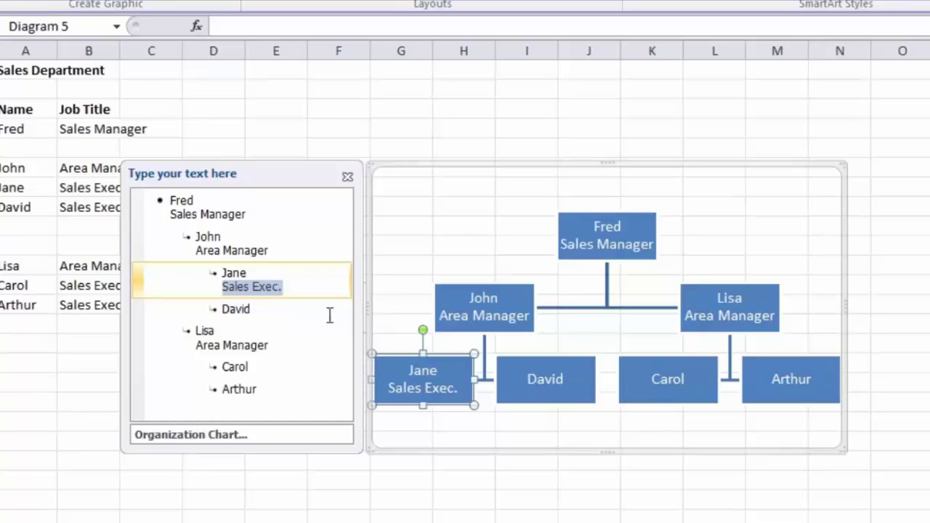
left_click(252, 311)
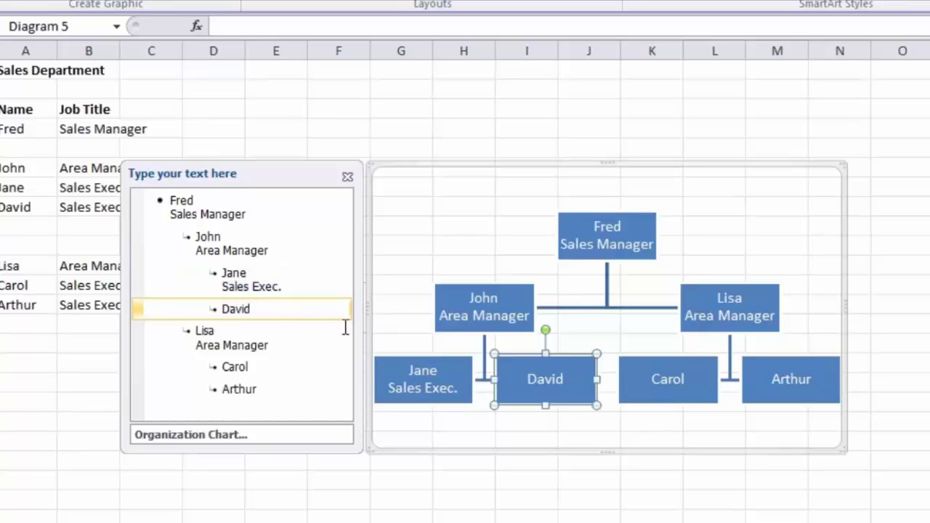
key("shift+Return")
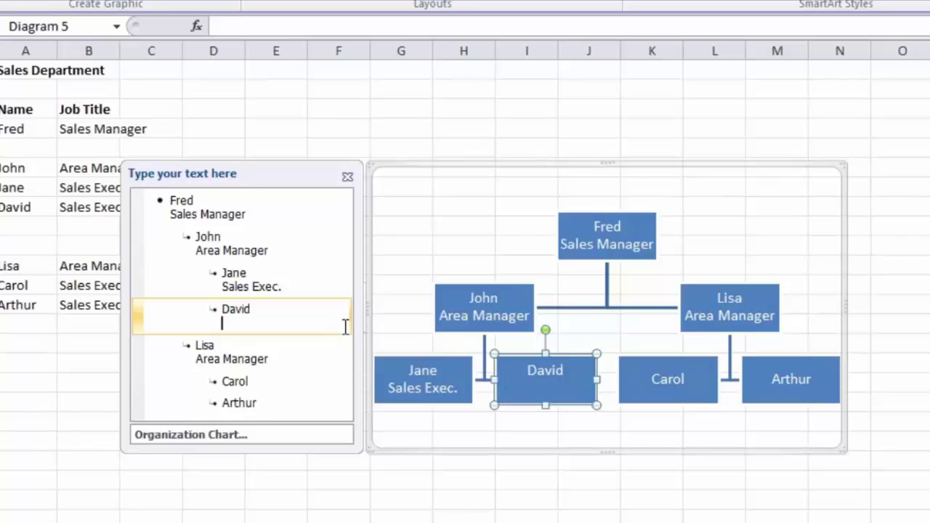
key("ctrl+v")
left_click(252, 383)
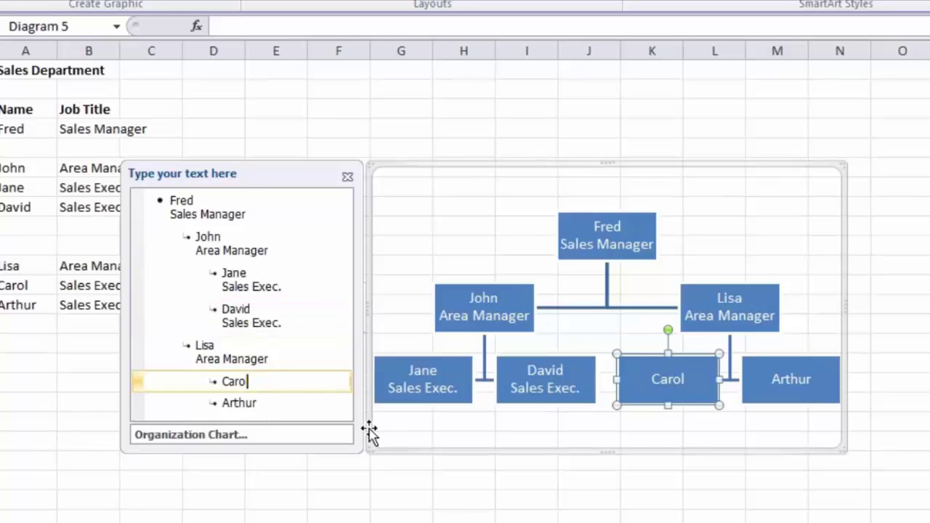
key("shift+Return")
key("ctrl+v")
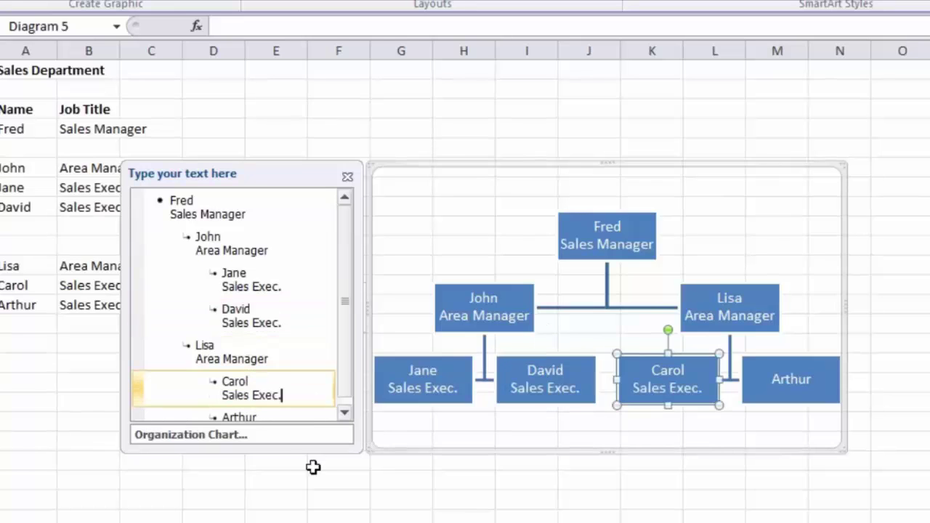
left_click(257, 418)
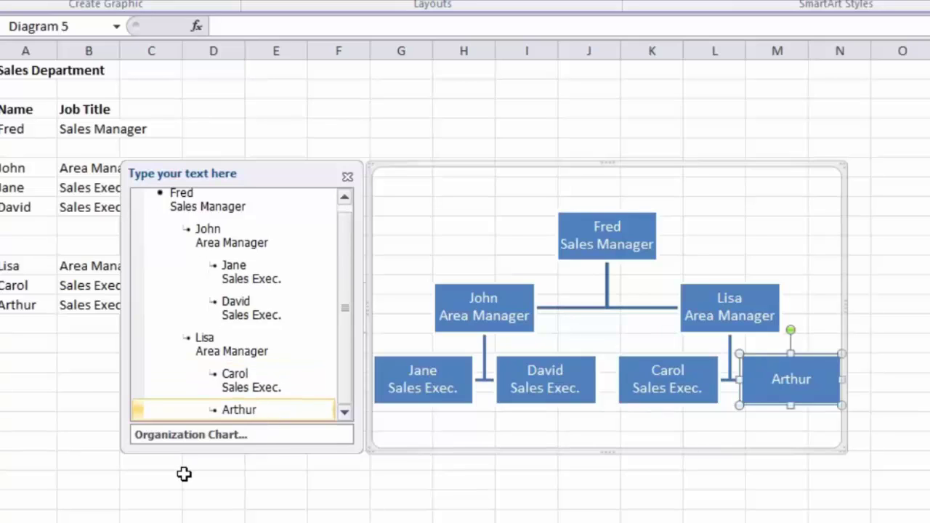
key("shift+Return")
key("ctrl+v")
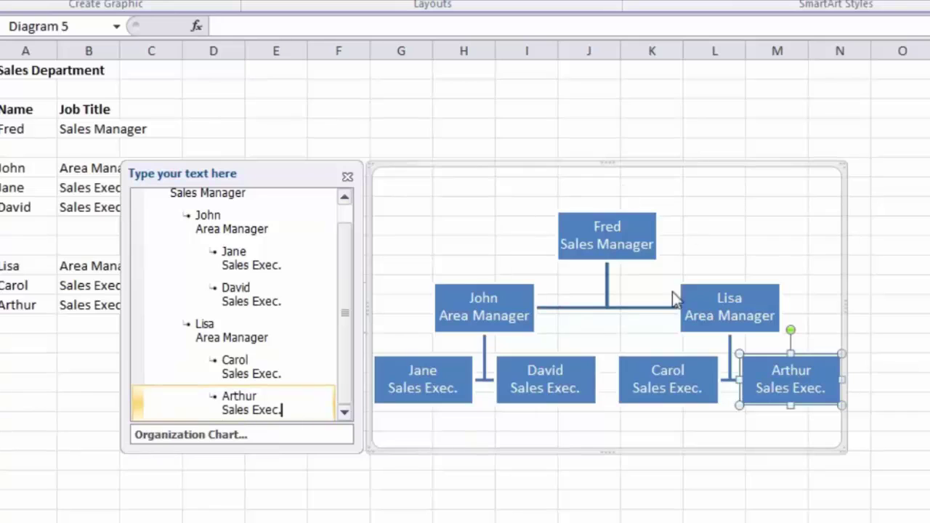
- With the text pane closed, move the organization chart up beside the staff list from column D and enlarge it to about column N
left_click(348, 177)
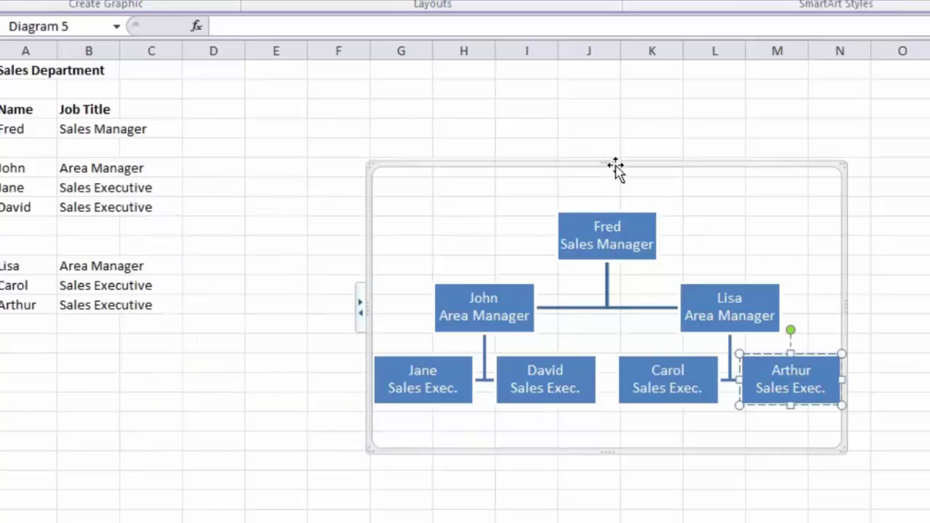
left_click_drag(617, 165, 462, 83)
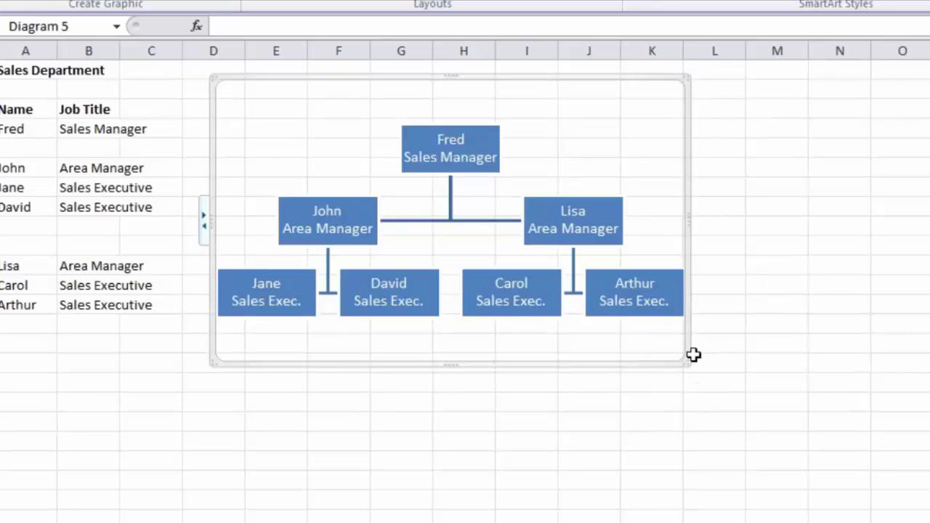
mouse_move(686, 358)
left_mouse_down()
mouse_move(742, 404)
mouse_move(697, 356)
mouse_move(743, 404)
mouse_move(672, 342)
mouse_move(782, 421)
mouse_move(658, 344)
mouse_move(825, 476)
left_mouse_up()
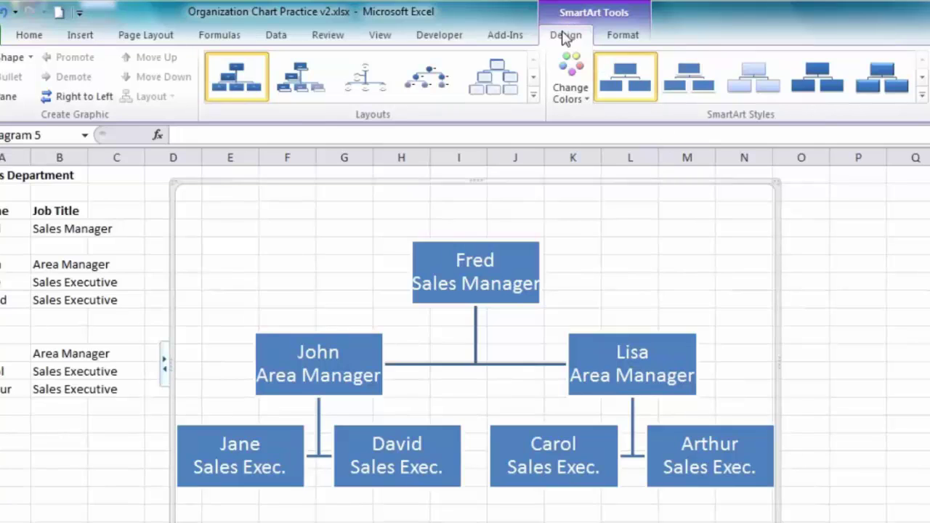
- Recolor the whole organization chart with the second Colorful scheme, giving a blue top shape and green shapes beneath
left_click(868, 267)
left_click(629, 278)
left_click(579, 103)
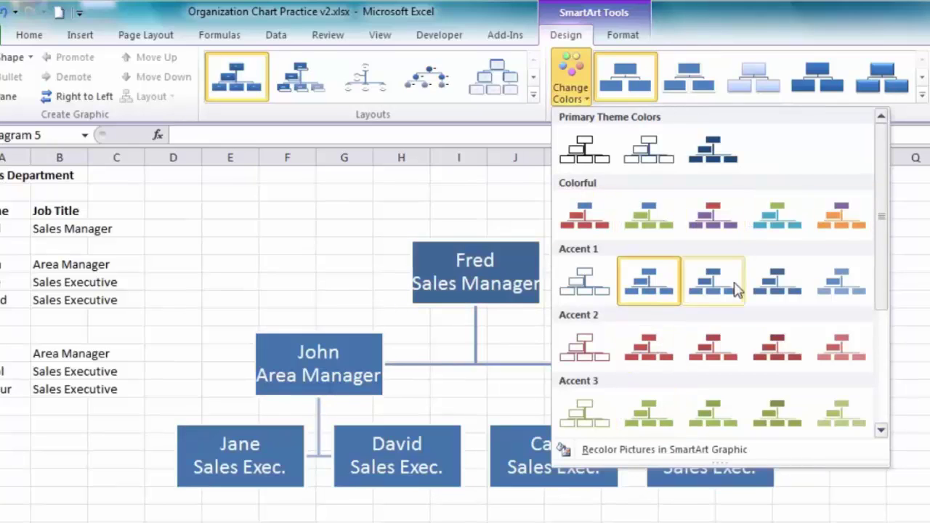
left_click(650, 215)
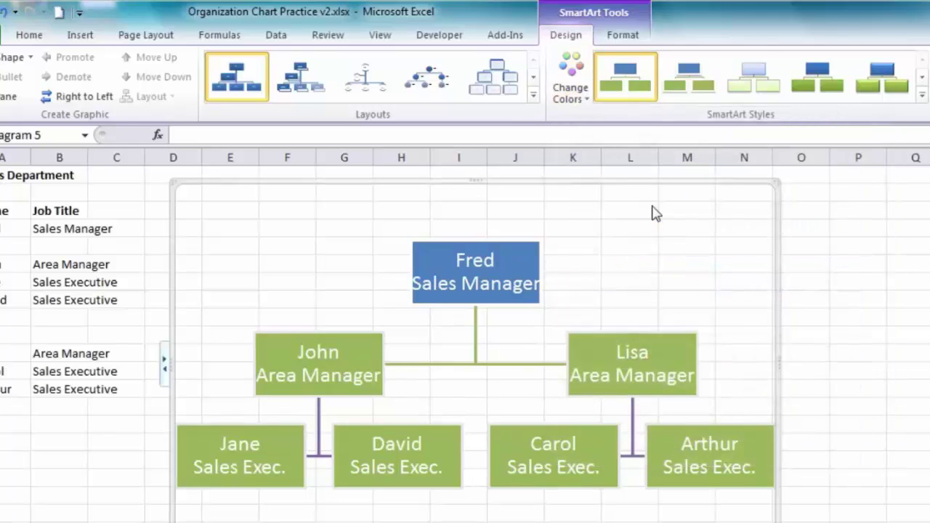
- Fill both area manager shapes together with a dark teal shade from the theme colors
left_click(374, 337)
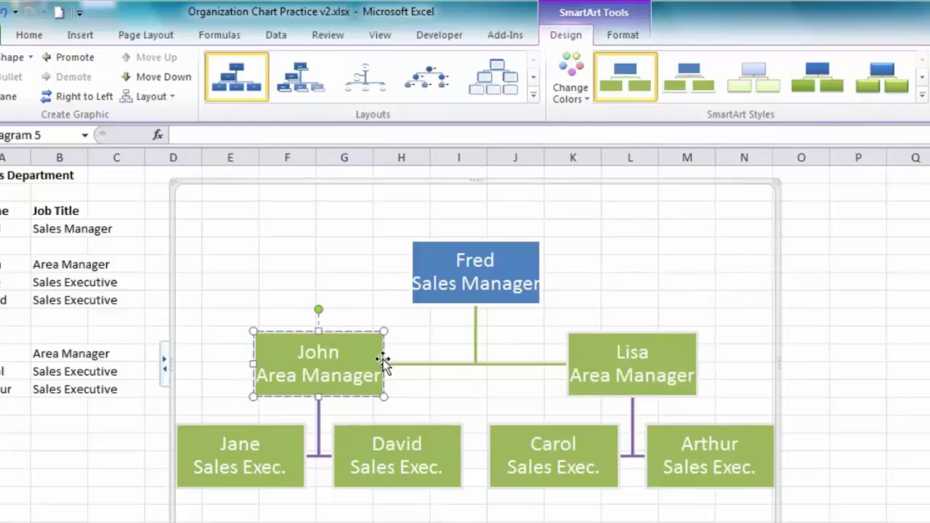
left_click(586, 343)
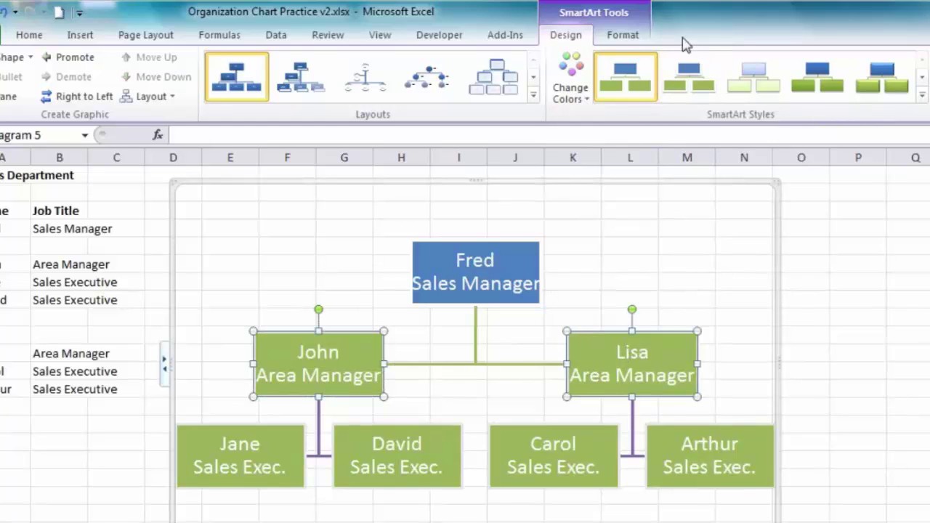
left_click(622, 36)
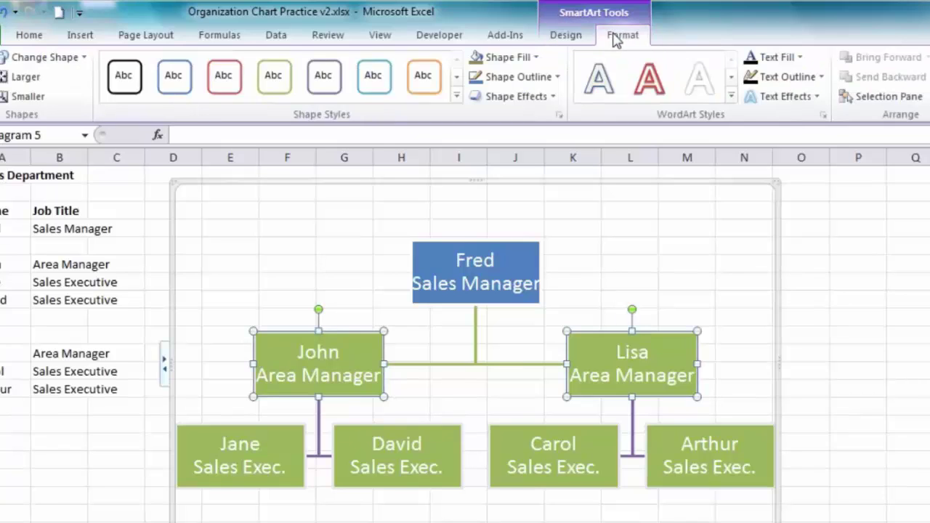
left_click(536, 58)
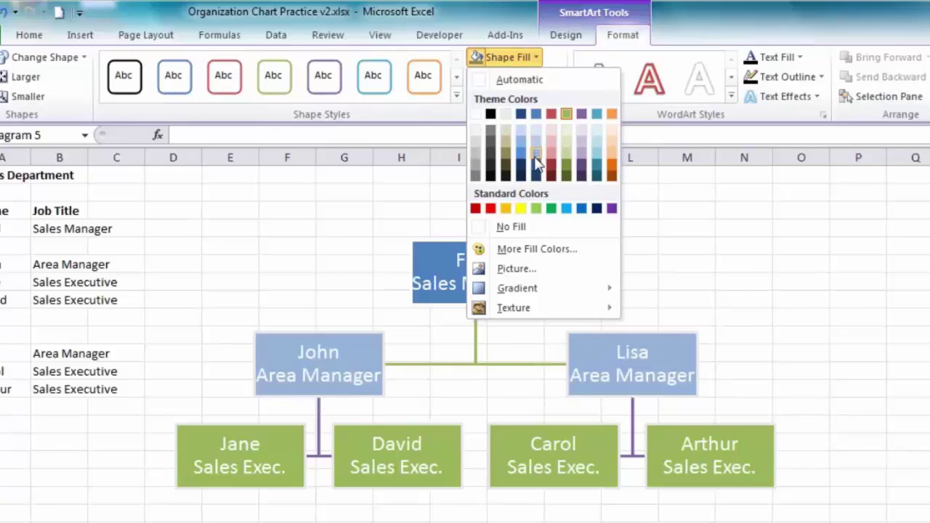
left_click(599, 168)
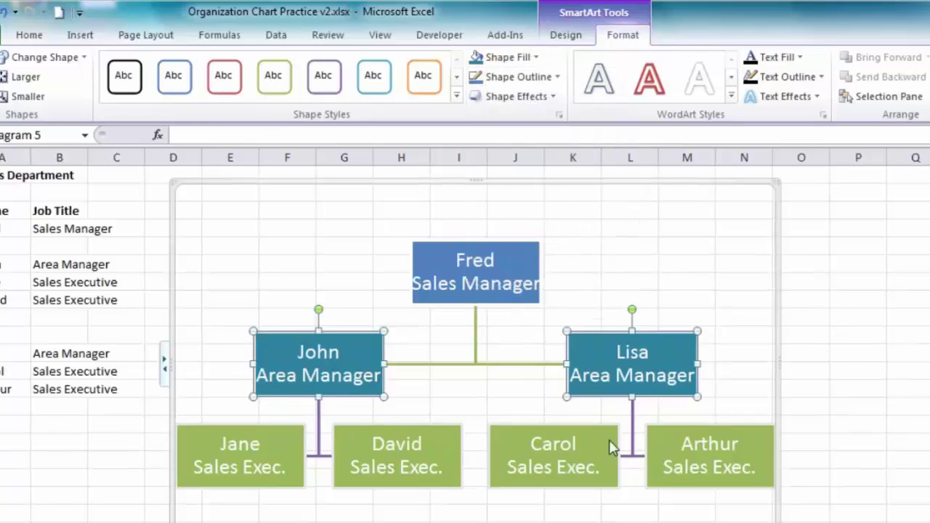
- Fill all four sales executive shapes together with a dark tan color
left_click(737, 431)
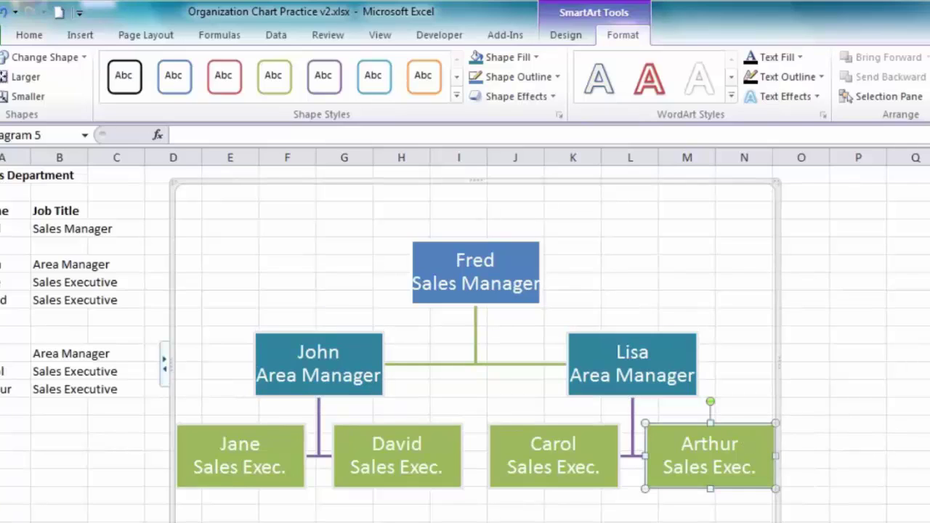
left_click(568, 449, "ctrl")
left_click(423, 438, "ctrl")
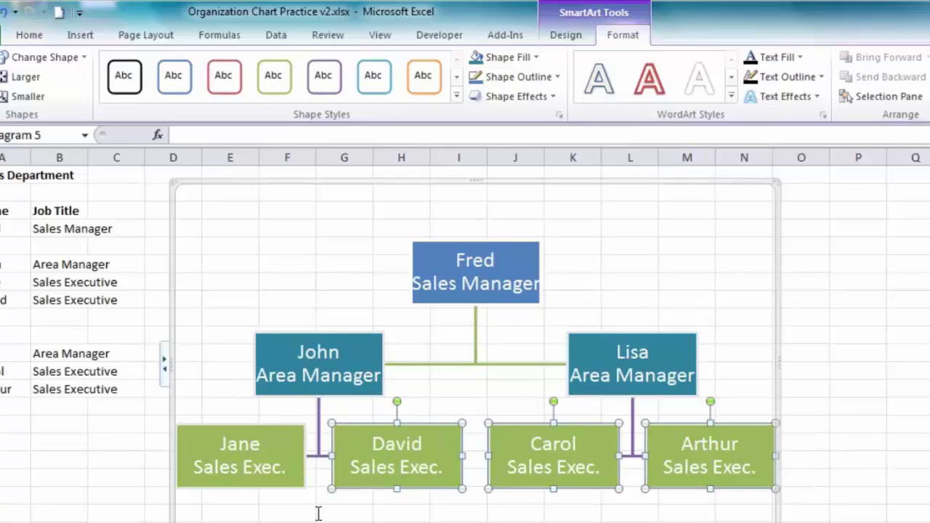
left_click(294, 480, "ctrl")
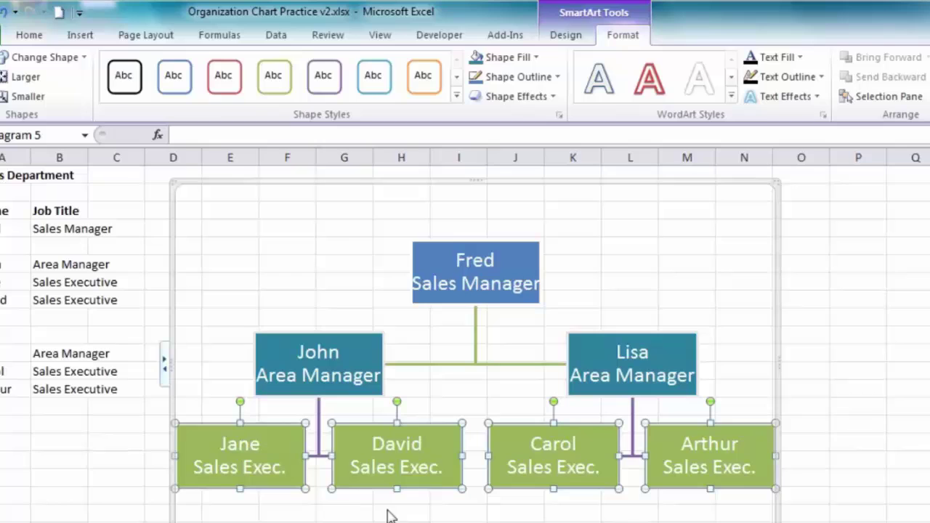
left_click(537, 58)
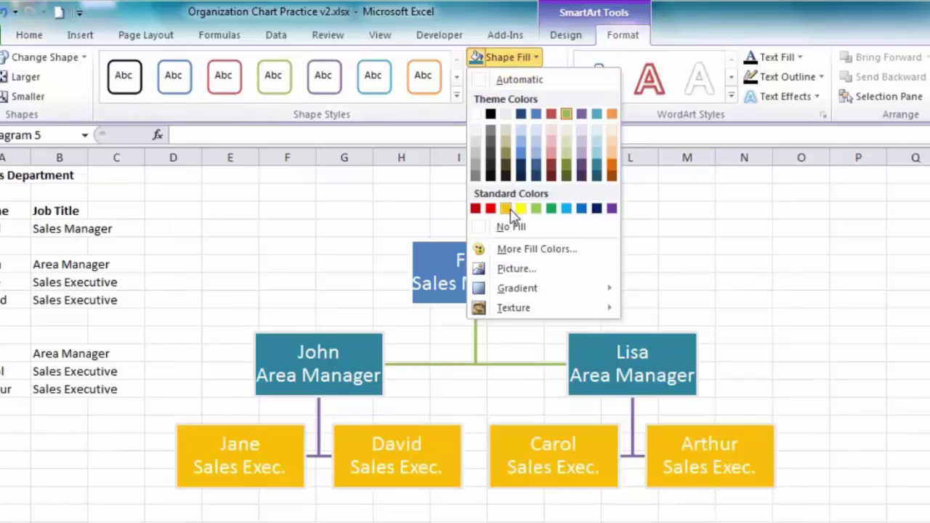
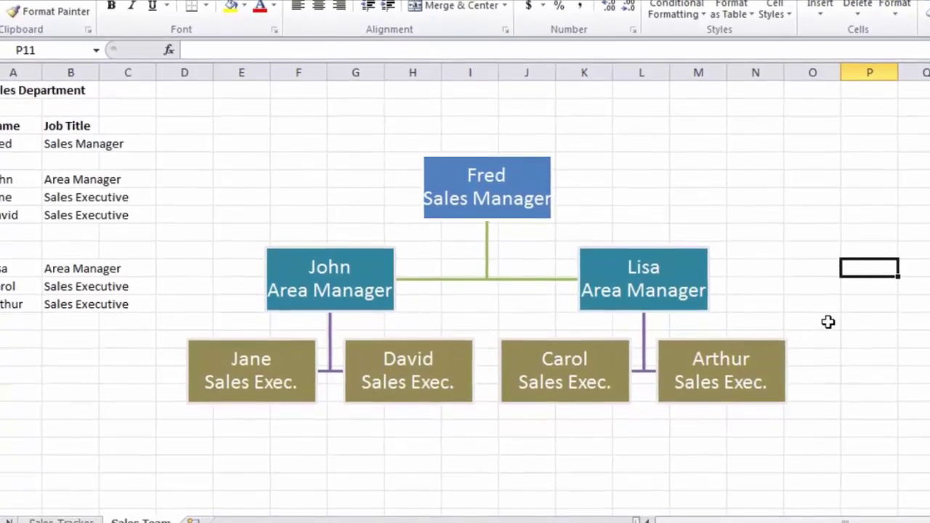
- Try adding a shape after the last sales executive under the second area manager, and delete it again
left_click(750, 360)
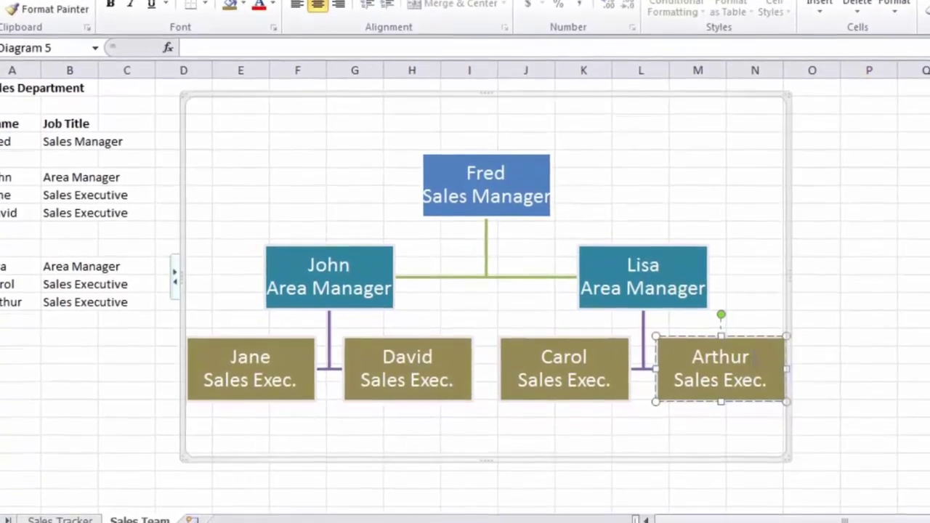
right_click(741, 327)
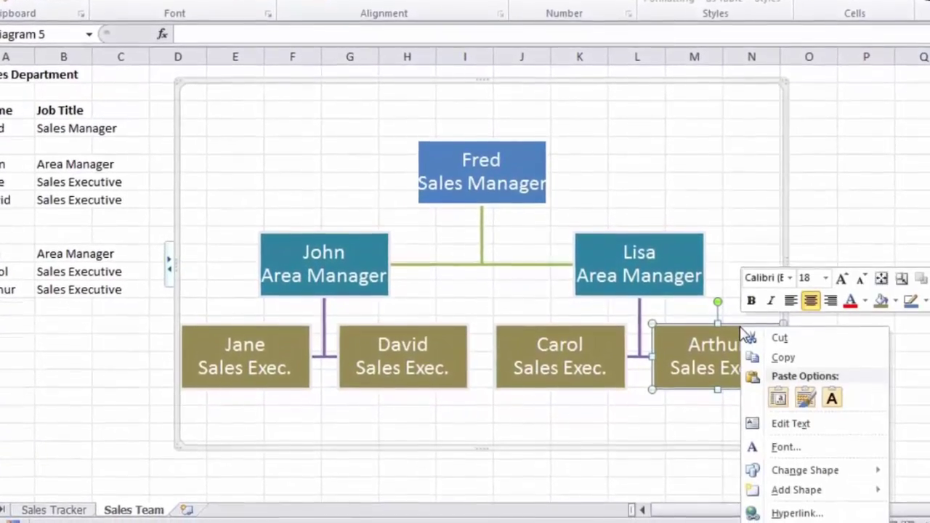
mouse_move(501, 436)
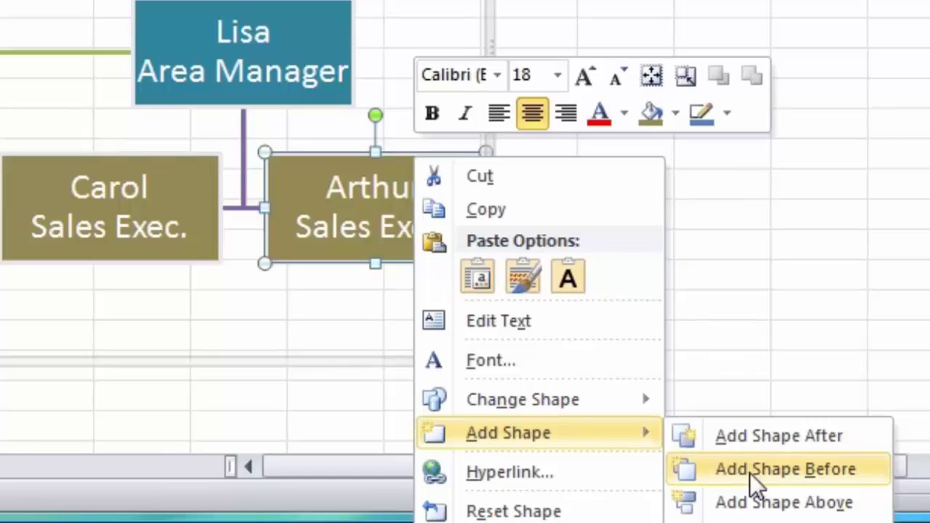
left_click(767, 436)
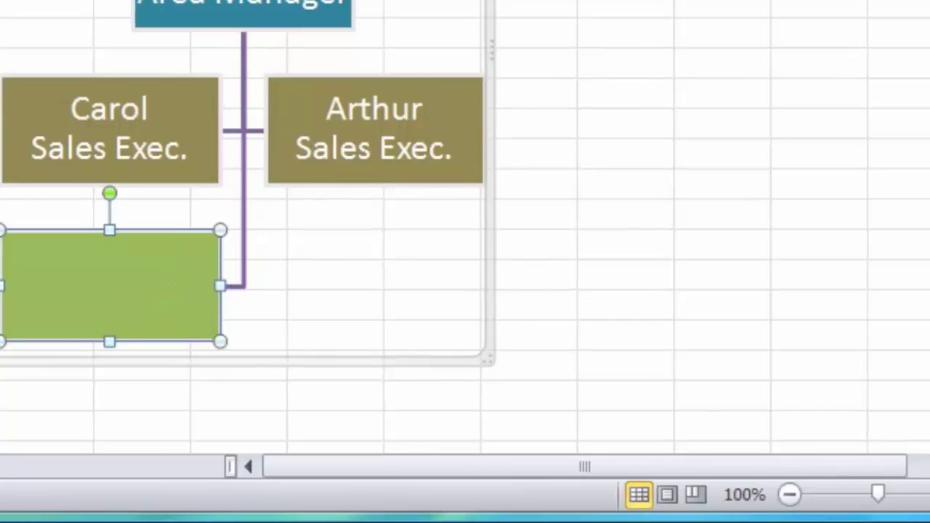
key("Delete")
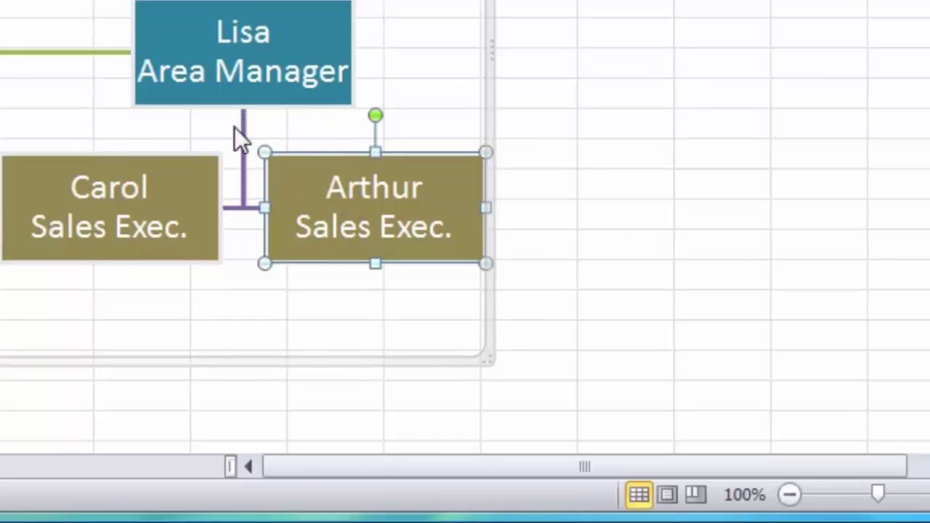
- Add an assistant shape to the last sales executive under the second area manager
right_click(405, 162)
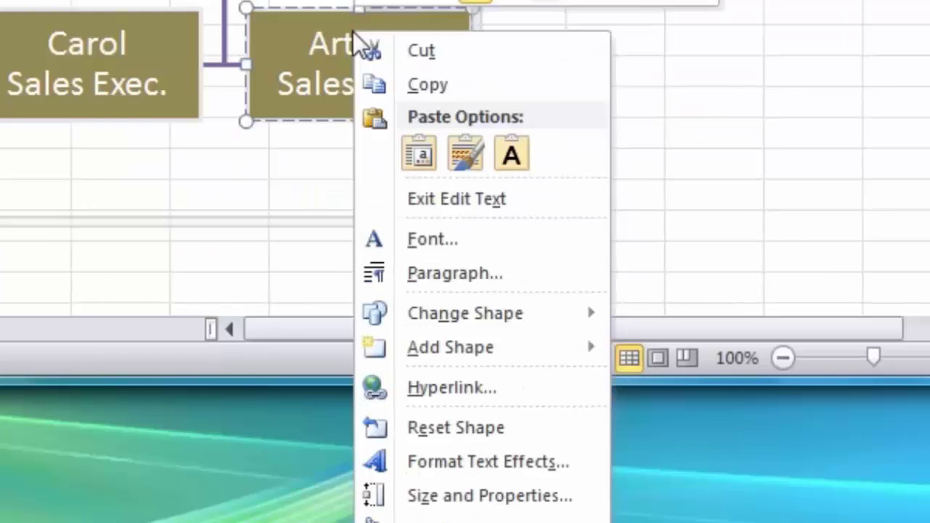
mouse_move(438, 334)
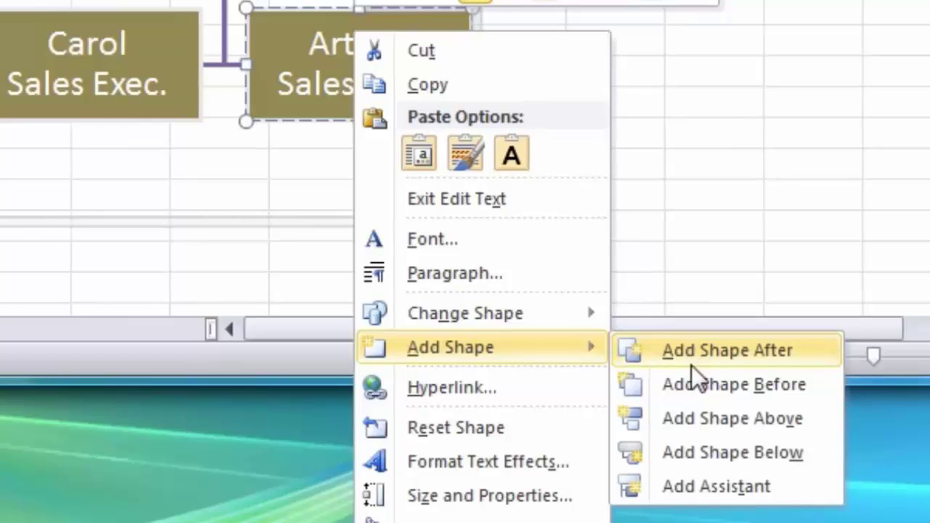
left_click(706, 485)
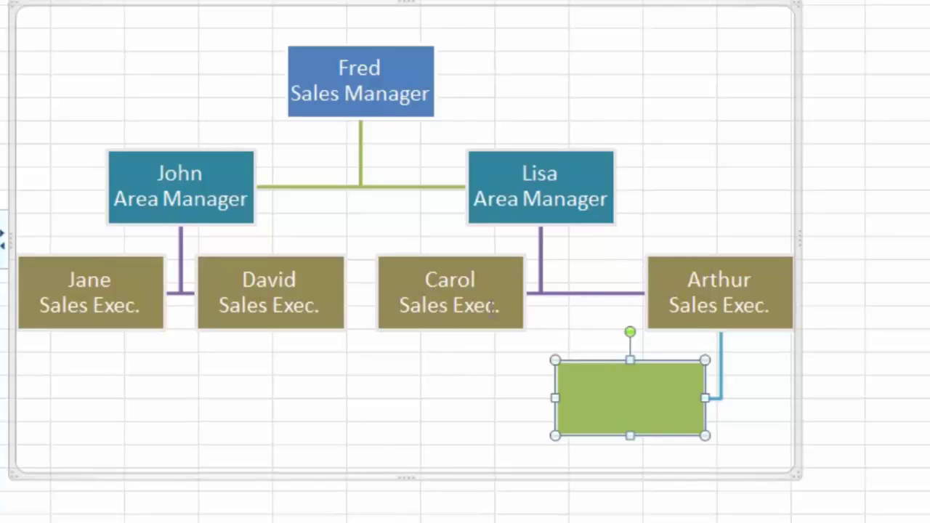
- Move the two sales executive shapes under the first area manager down to the assistant shape's level
left_click(117, 327)
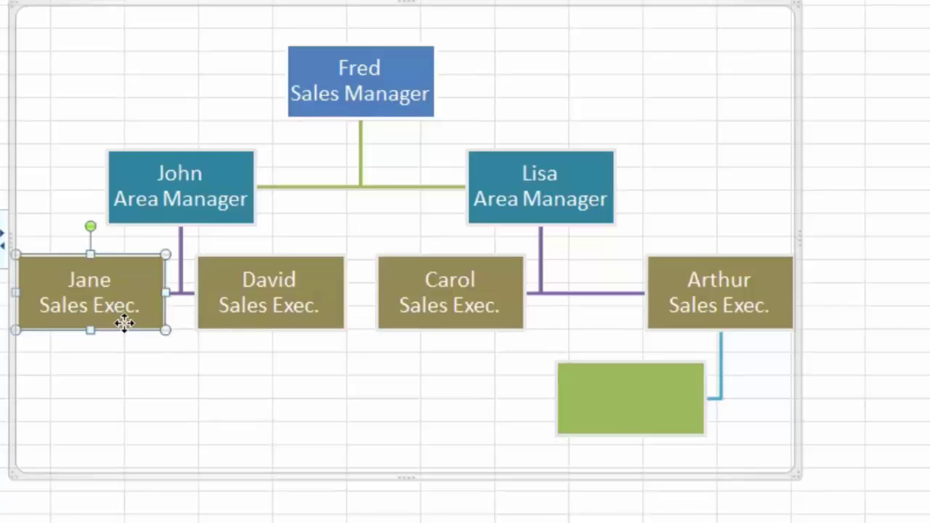
left_click_drag(124, 326, 130, 430)
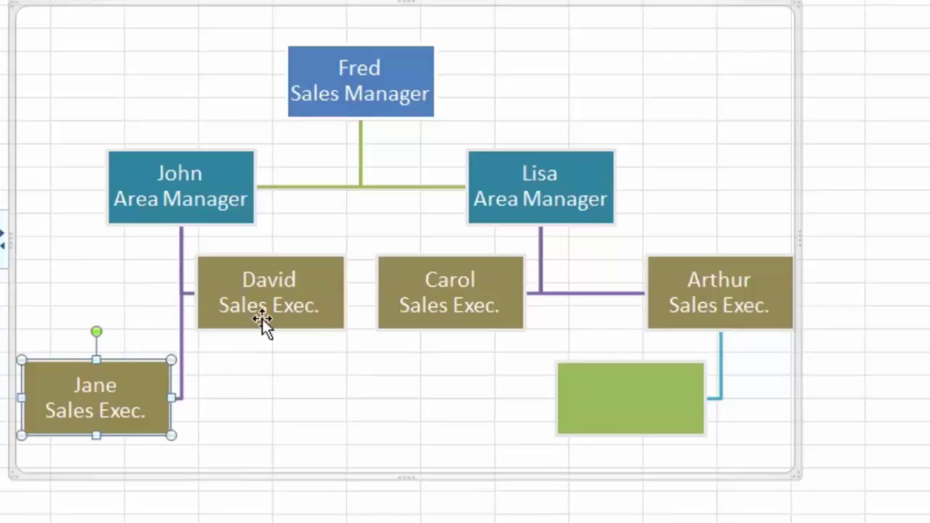
left_click(305, 325)
left_click_drag(306, 325, 307, 422)
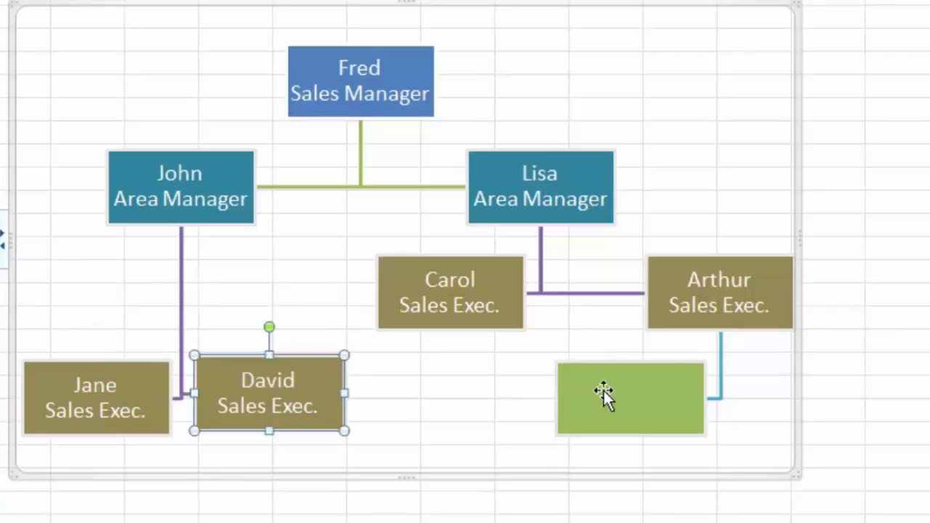
left_click(806, 346)
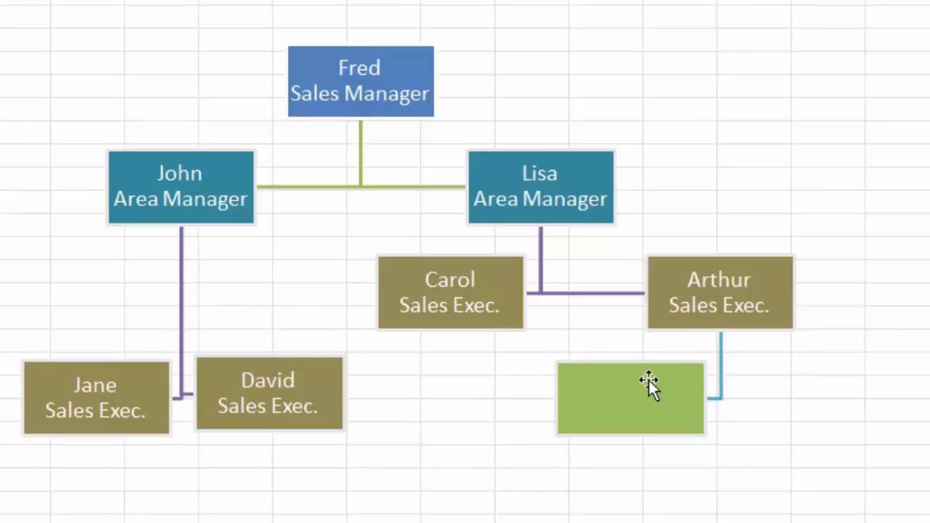
- Move the second sales executive under the first area manager back up, slightly below the other area's sales executives
left_click(279, 382)
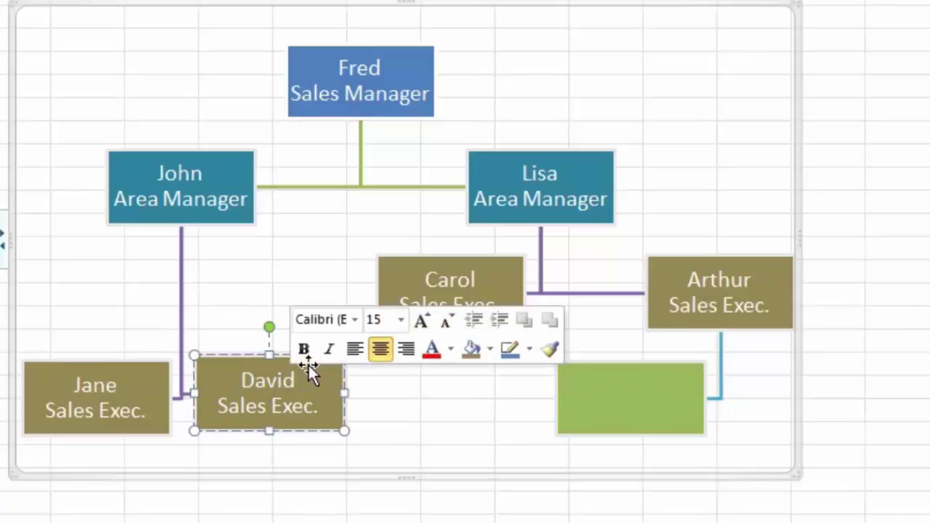
left_click_drag(257, 360, 250, 274)
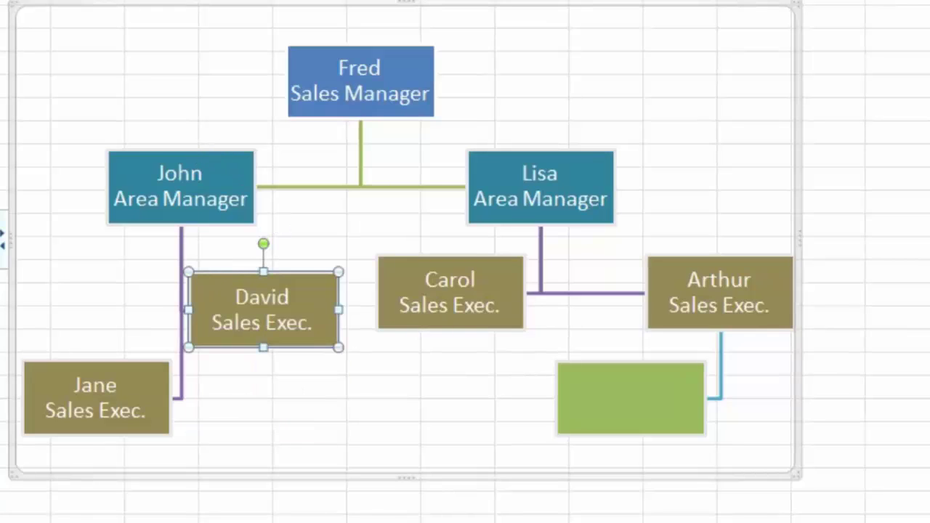
left_click(313, 346)
- Enter the assistant's first name in the new green shape and deselect the chart
left_click(599, 401)
type("Jim")
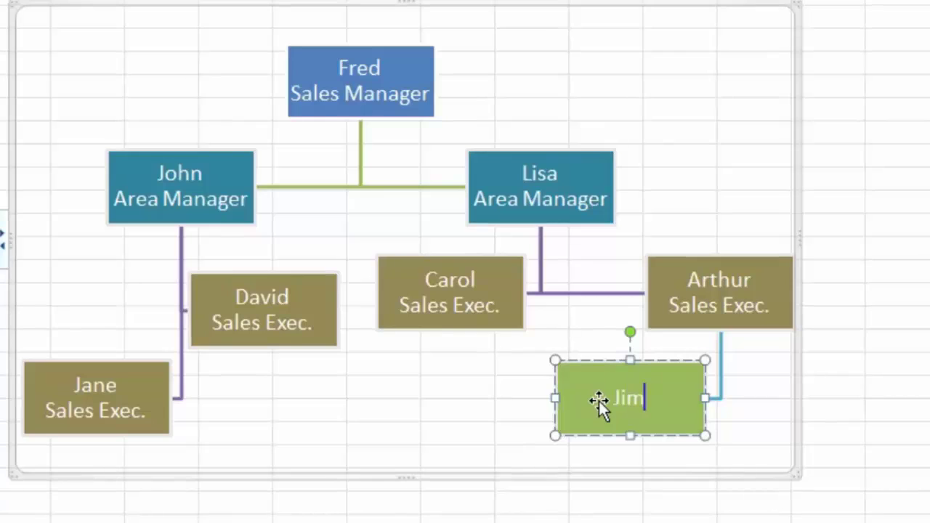
left_click(912, 60)
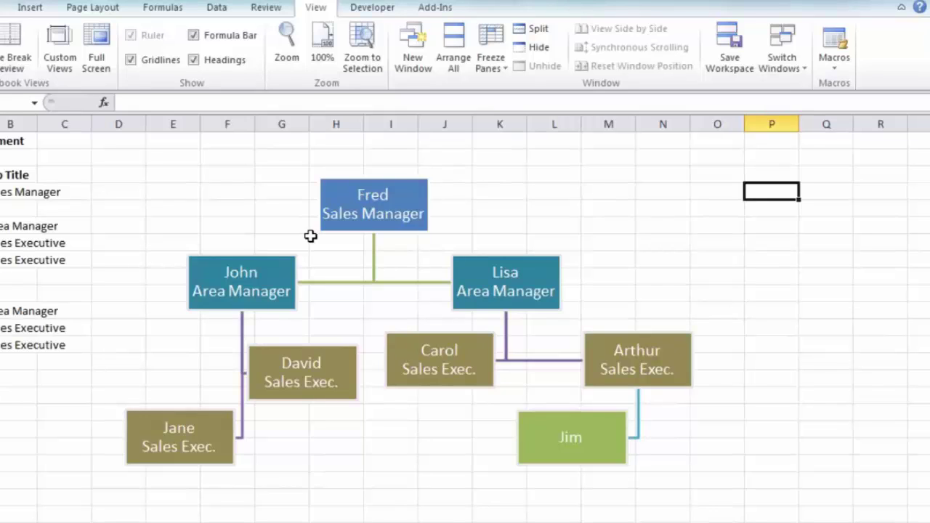
- Examine the full set of alternative hierarchy layouts for the selected chart, keeping the current organization chart layout
left_click(524, 295)
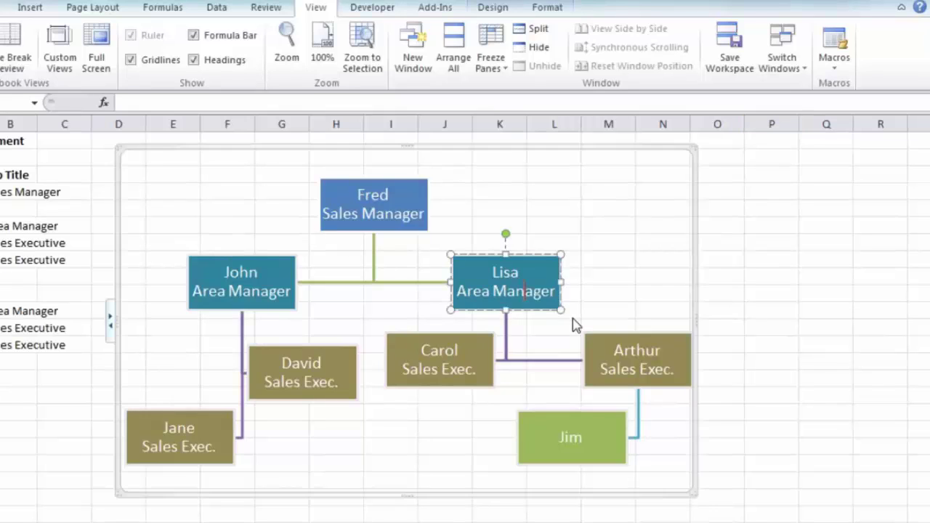
left_click(694, 286)
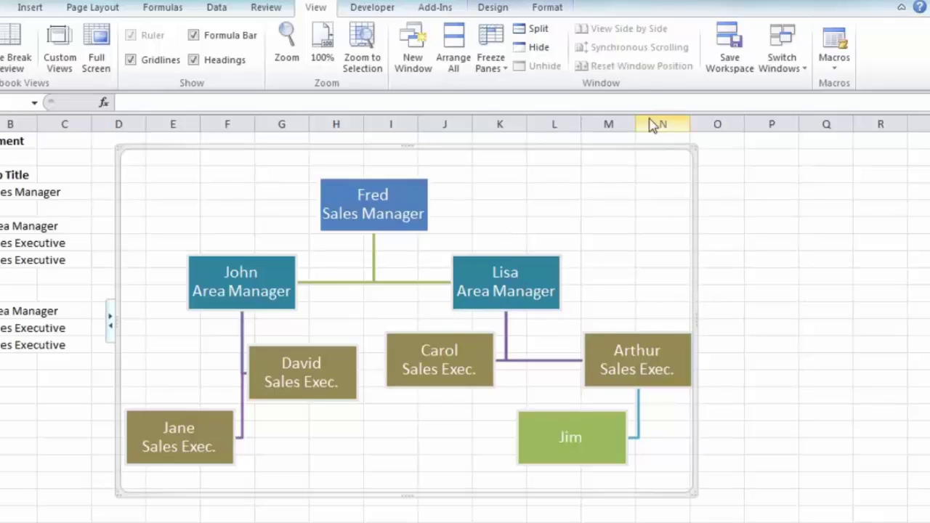
left_click(492, 7)
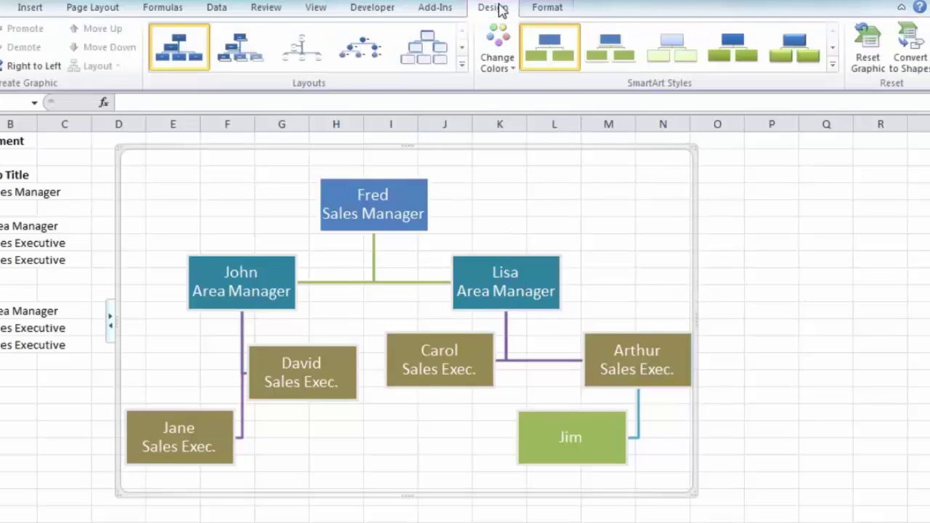
left_click(462, 65)
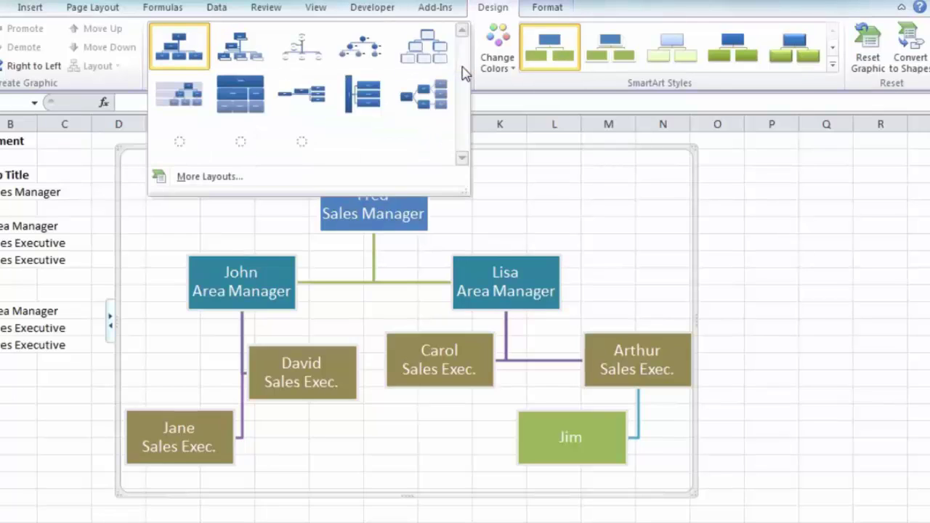
left_click_drag(467, 192, 654, 153)
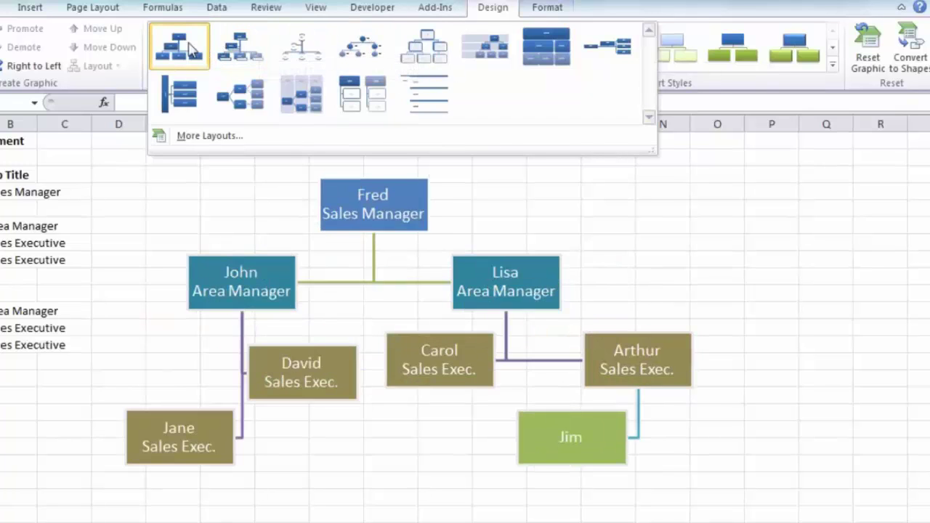
left_click(190, 49)
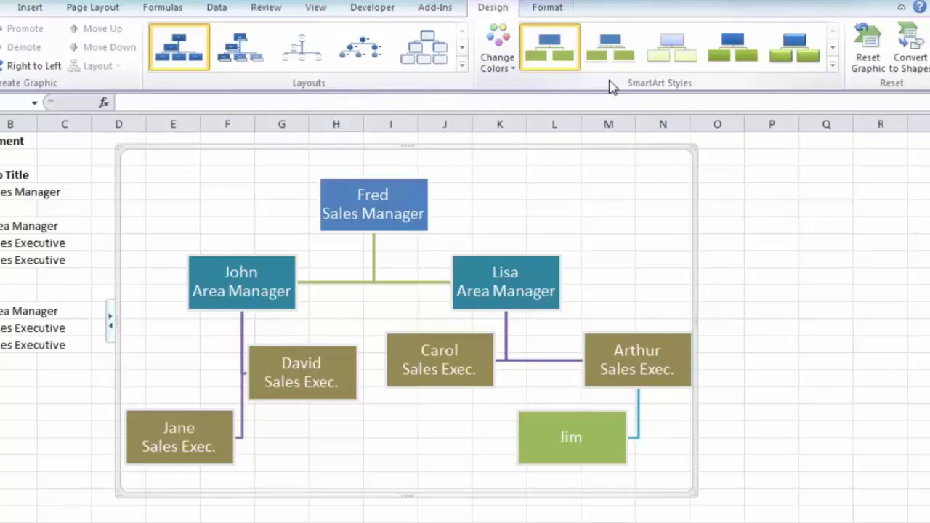
- Try the first 3-D SmartArt style of the gallery's second 3-D row on the chart, and undo it
left_click(832, 67)
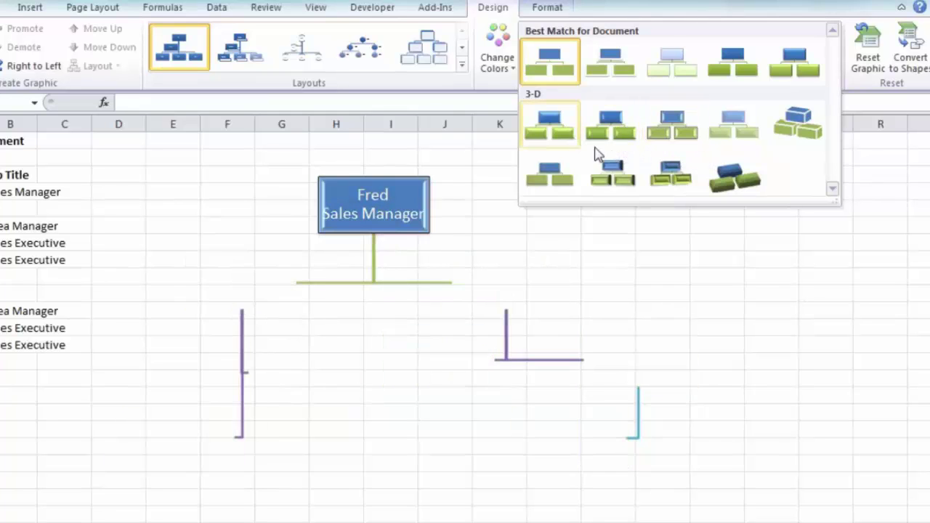
left_click(550, 173)
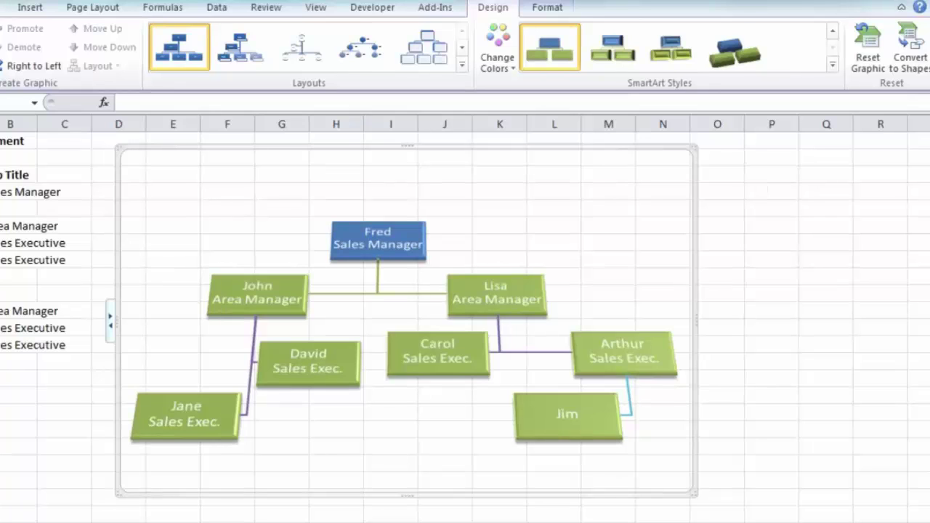
key("ctrl+z")
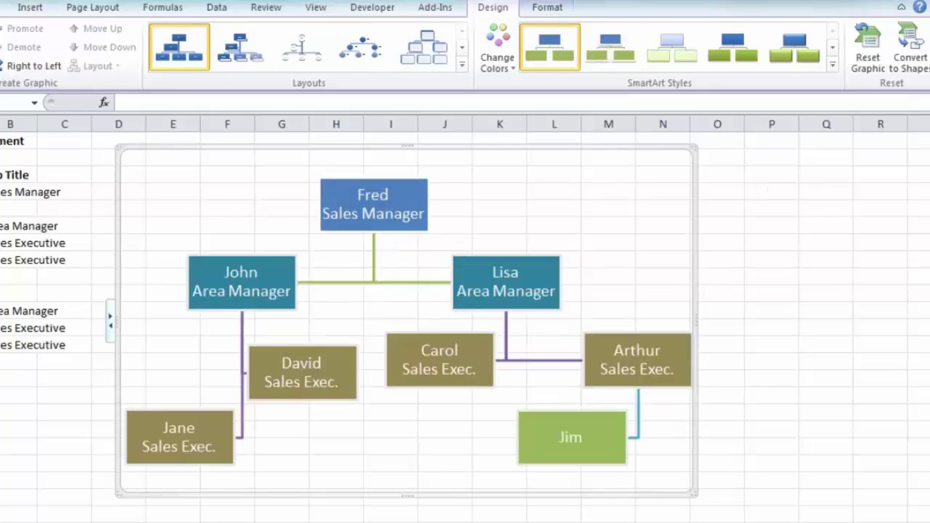
left_click(756, 172)
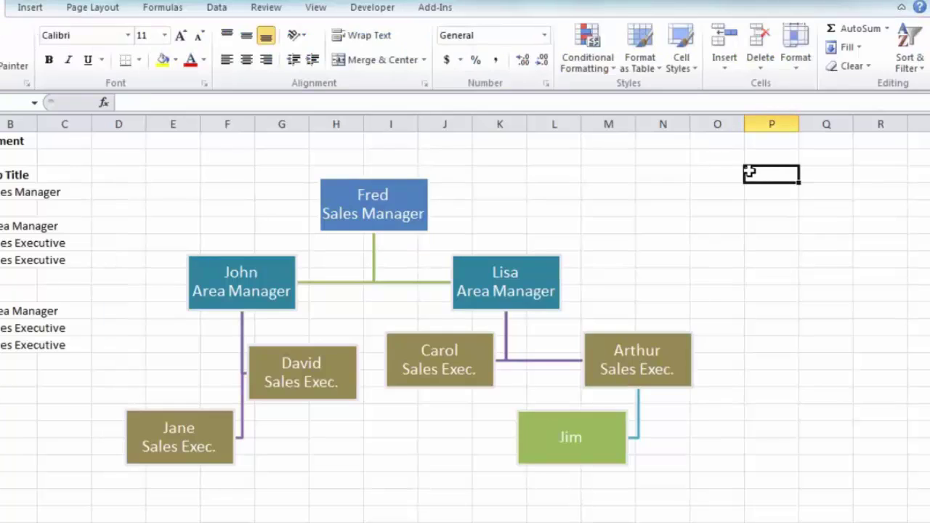